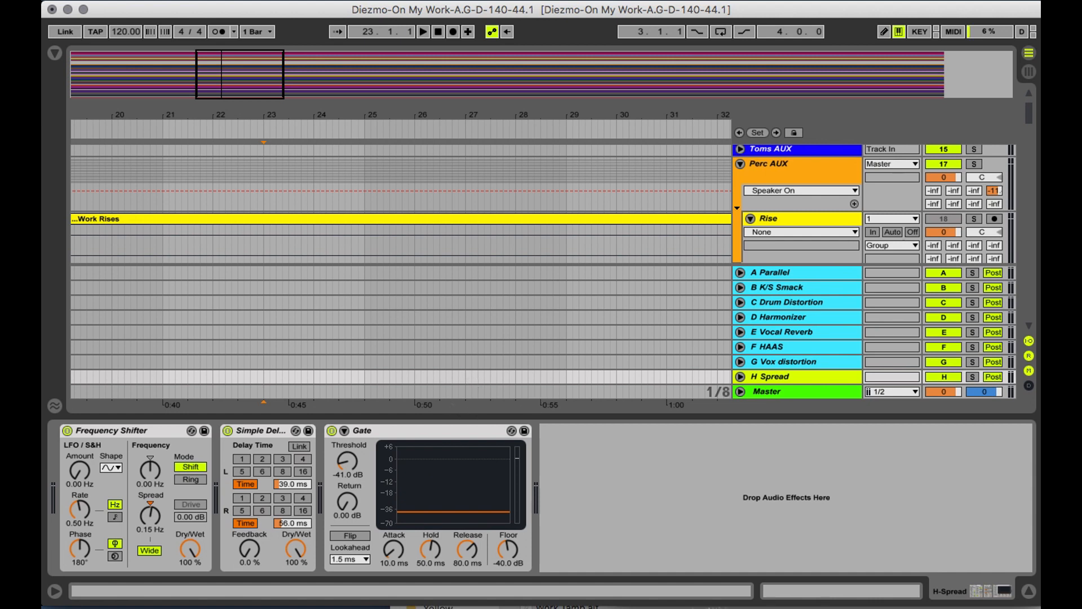
# Step: Hide the device view and look over the set's tracks in both Session and Arrangement views
pyautogui.click(1029, 590)
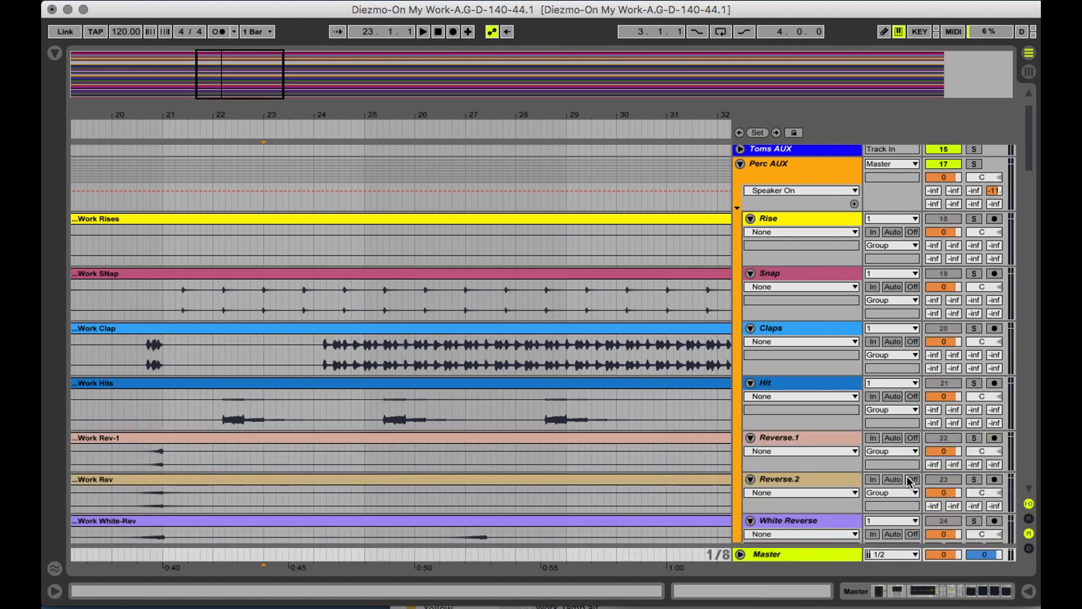
pyautogui.scroll(2, 823, 209)
pyautogui.press('Tab')
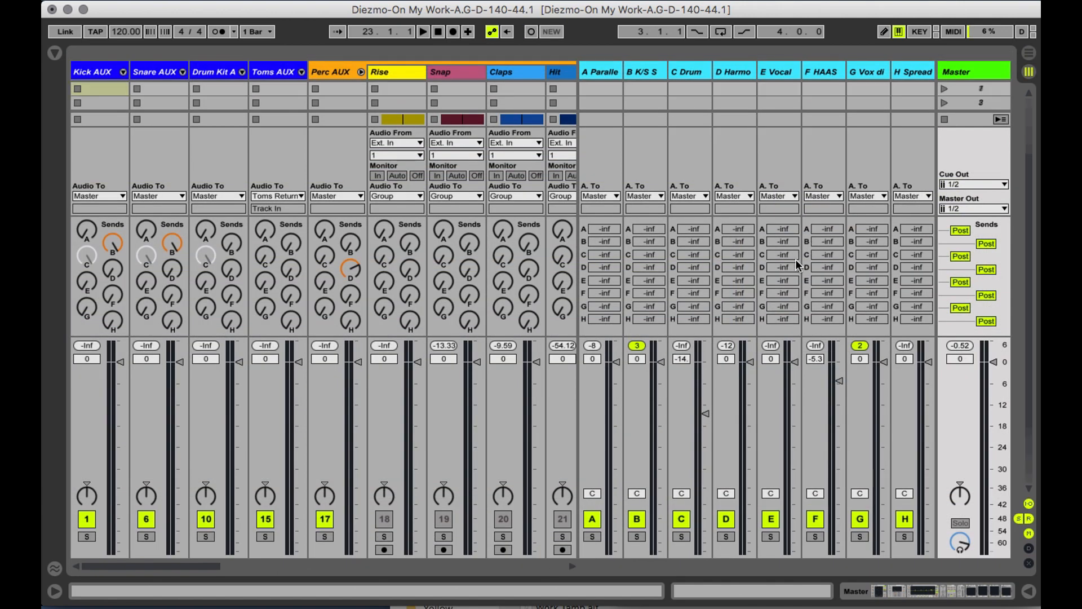
pyautogui.press('super+Tab')
pyautogui.press('Tab')
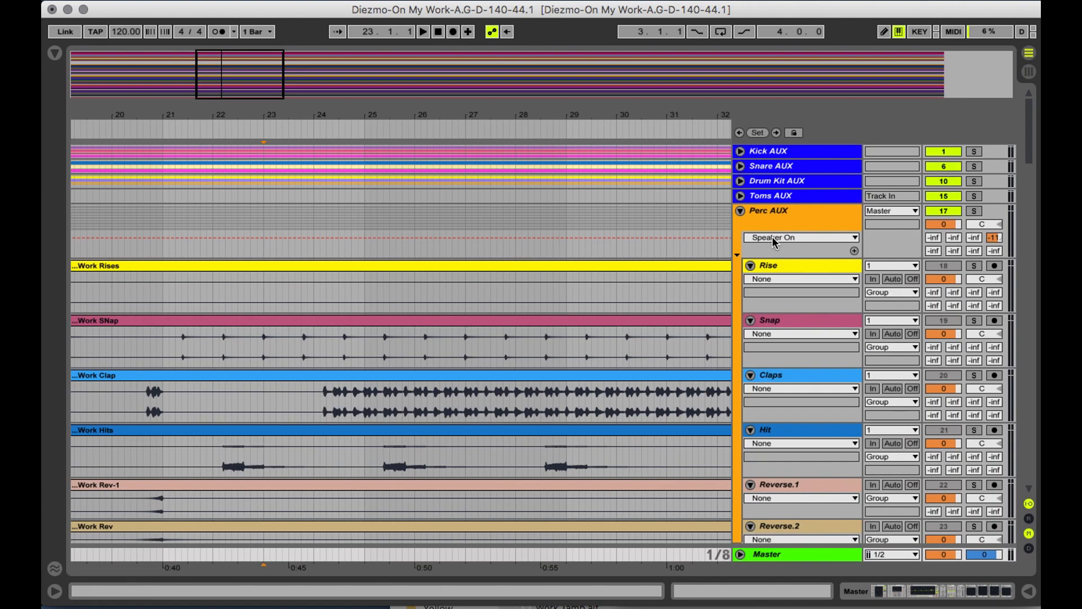
# Step: Fold the Perc AUX group and the track groups below it, and switch to Session View
pyautogui.click(738, 210)
pyautogui.click(740, 239)
pyautogui.click(740, 253)
pyautogui.click(740, 282)
pyautogui.click(741, 311)
pyautogui.scroll(-3, 744, 330)
pyautogui.press('Tab')
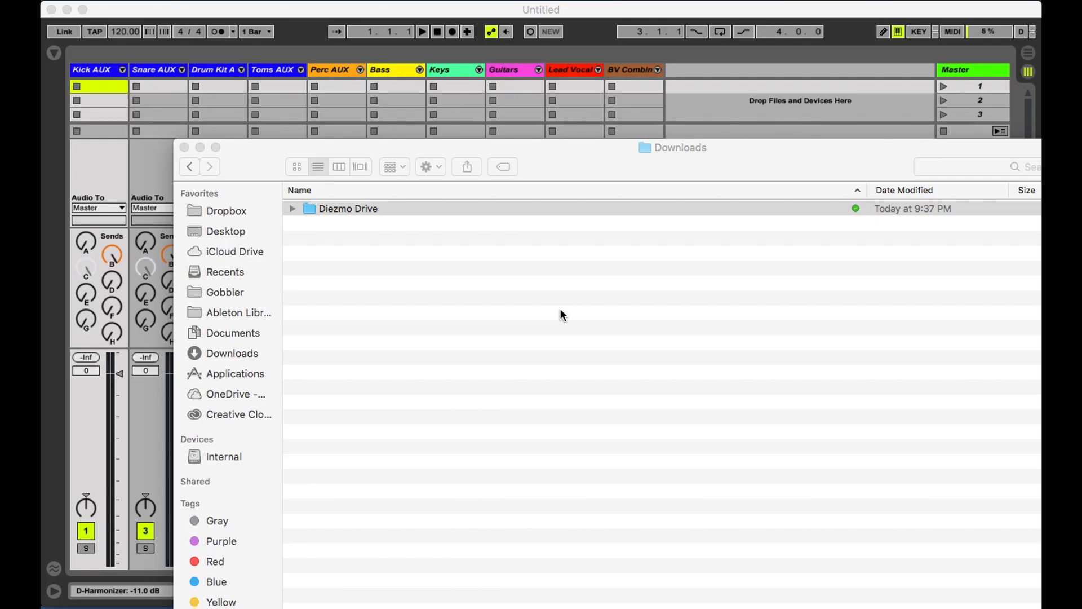
# Step: Show the Ableton Mixing Tutorial folder as icons and open its Downloads folder
pyautogui.click(261, 162)
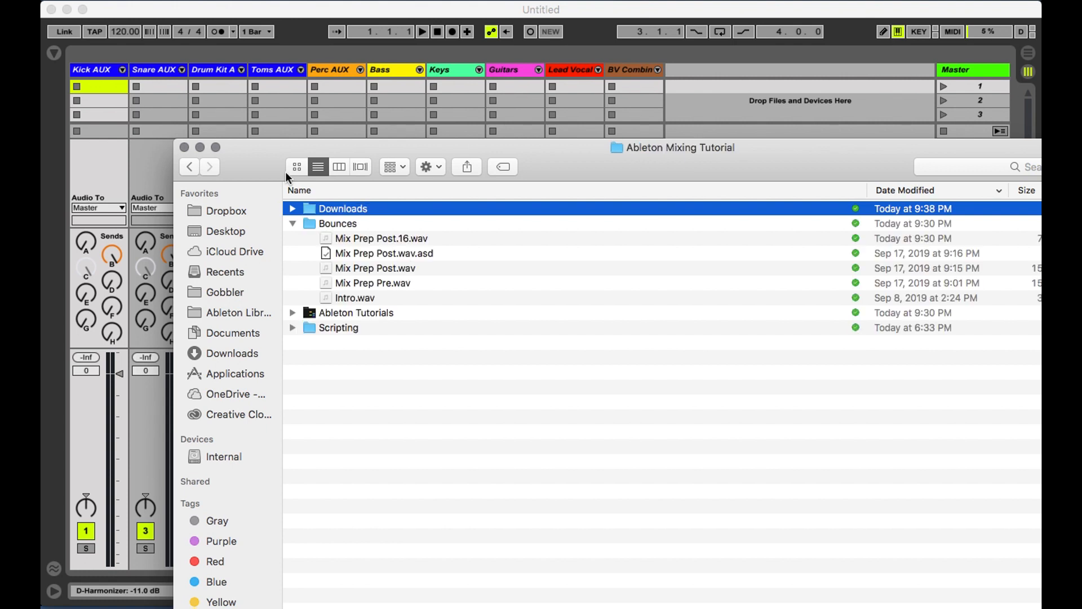
pyautogui.click(296, 167)
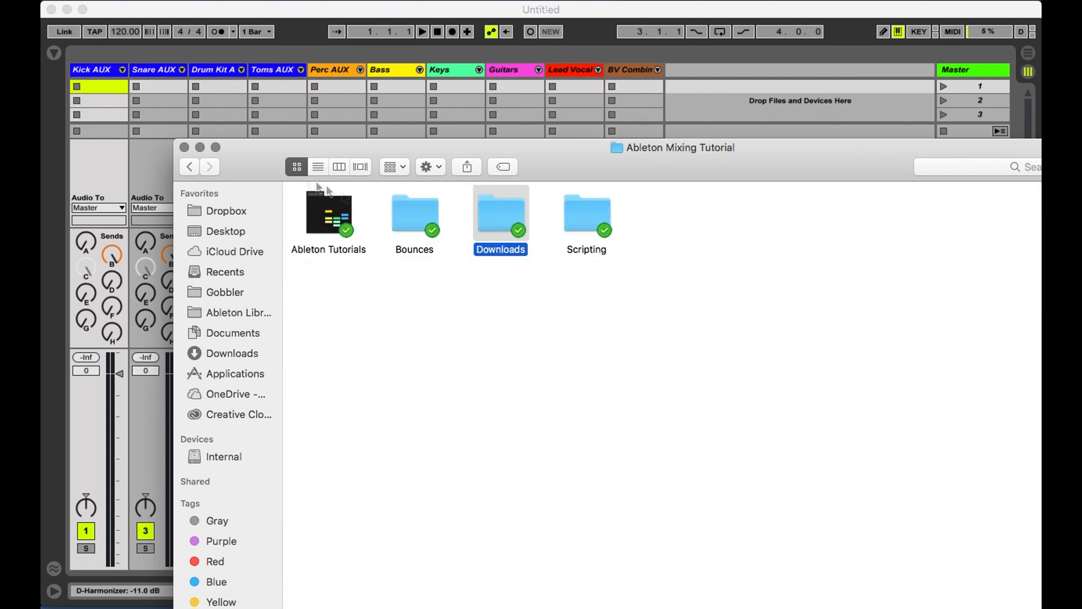
pyautogui.doubleClick(502, 223)
# Step: Rename the downloaded Diezmo Drive folder as Diezmo-On My work-D-140-44.1
pyautogui.press('Return')
pyautogui.write('Diezmo-On MY wo')
pyautogui.press('BackSpace')
pyautogui.press('BackSpace')
pyautogui.press('BackSpace')
pyautogui.press('BackSpace')
pyautogui.press('BackSpace')
pyautogui.press('BackSpace')
pyautogui.write('My work-D-140-44.1')
pyautogui.press('Return')
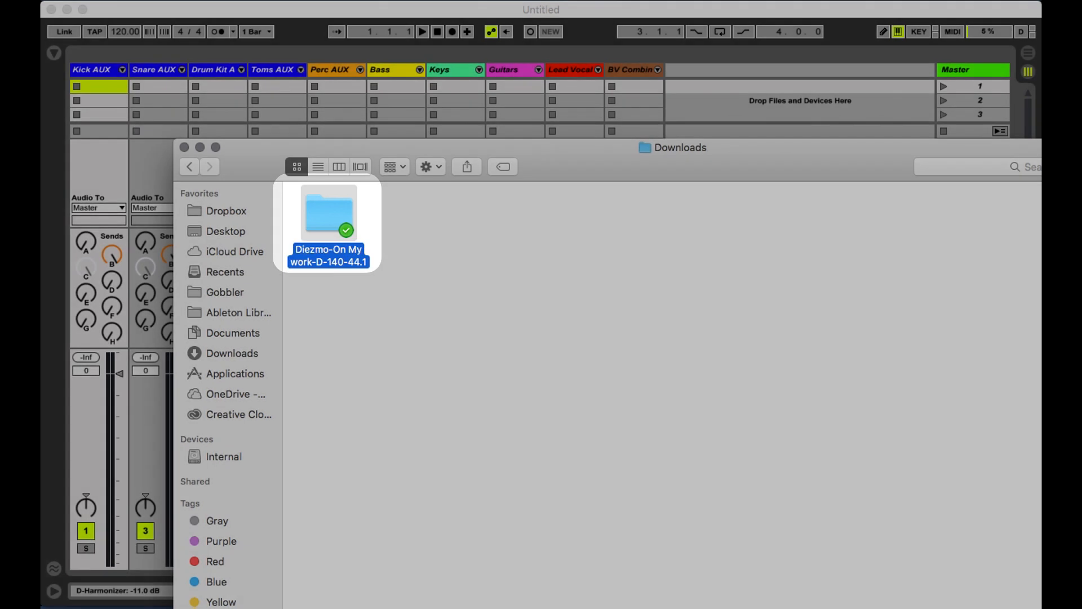
# Step: Switch to Ableton Live and examine the untitled template's tracks in Arrangement and Session views
pyautogui.press('super+Tab')
pyautogui.press('super+Tab')
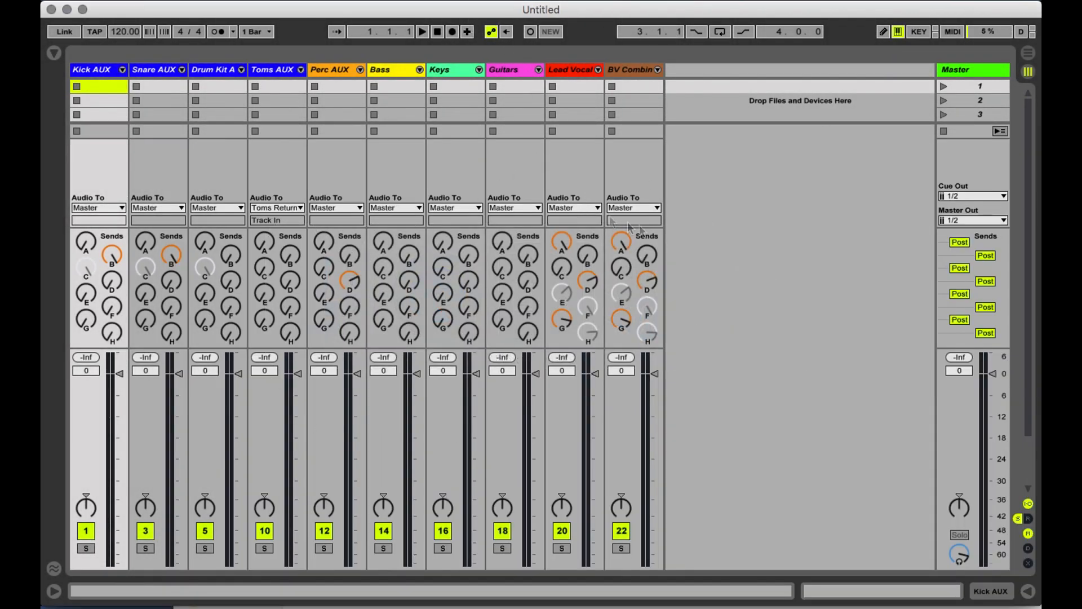
pyautogui.press('Tab')
pyautogui.scroll(-1, 743, 191)
pyautogui.scroll(-5, 743, 191)
pyautogui.scroll(6, 743, 190)
pyautogui.press('super+alt+r')
pyautogui.press('Tab')
pyautogui.scroll(-5, 338, 132)
# Step: Check the recording bit depth and the audio sample rate in the preferences, and close them
pyautogui.click(122, 0)
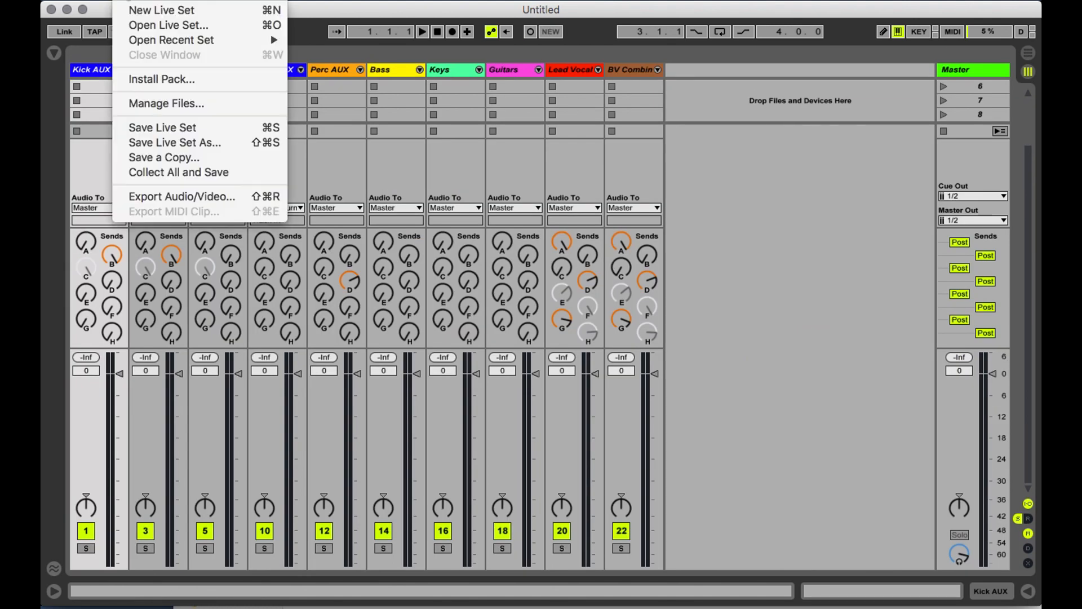
pyautogui.moveTo(90, 0)
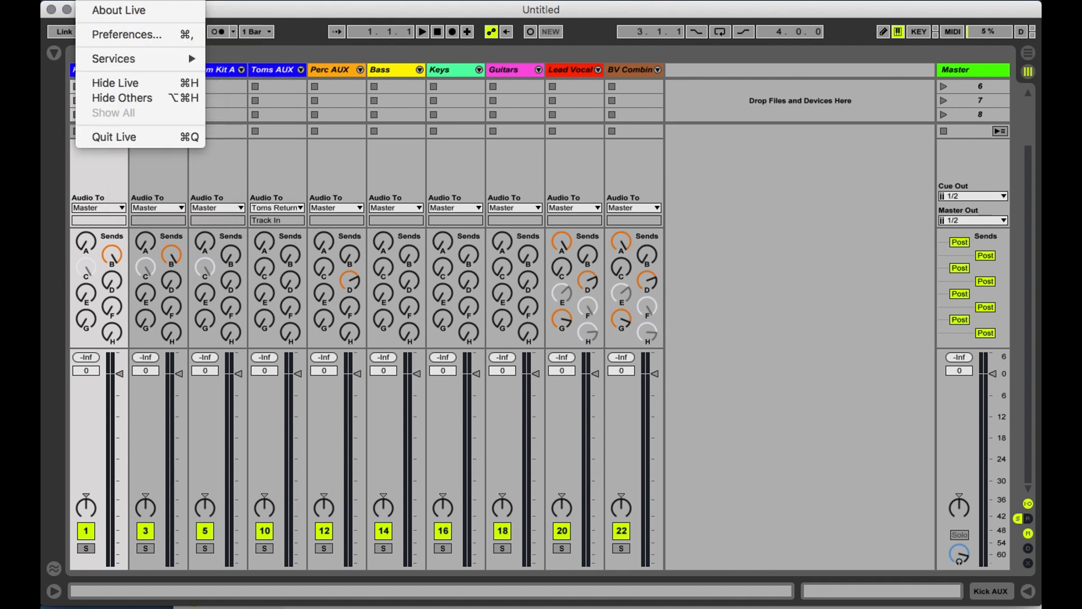
pyautogui.click(126, 36)
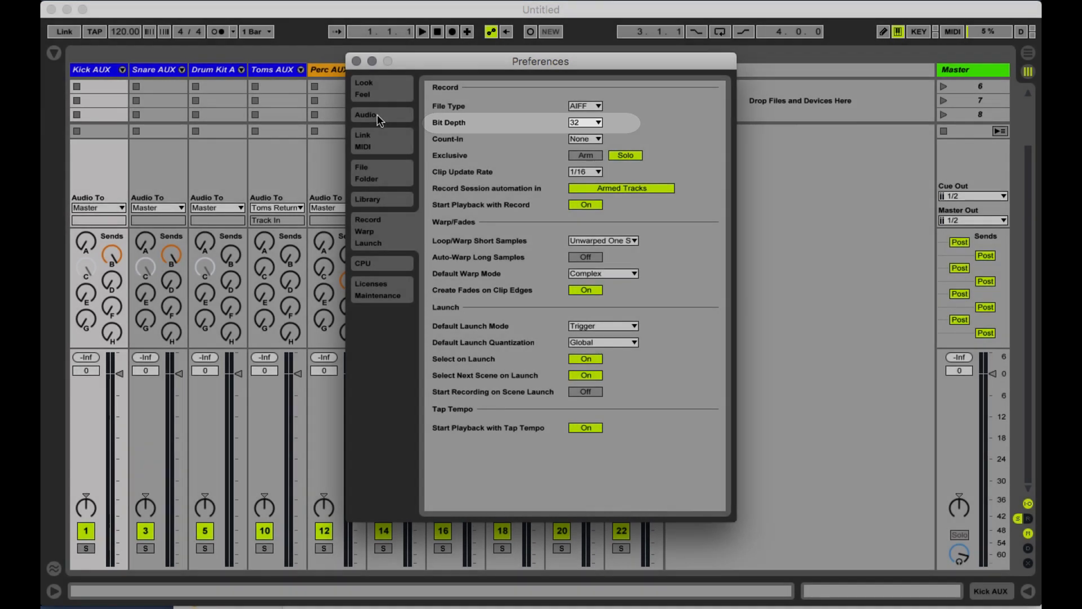
pyautogui.click(377, 113)
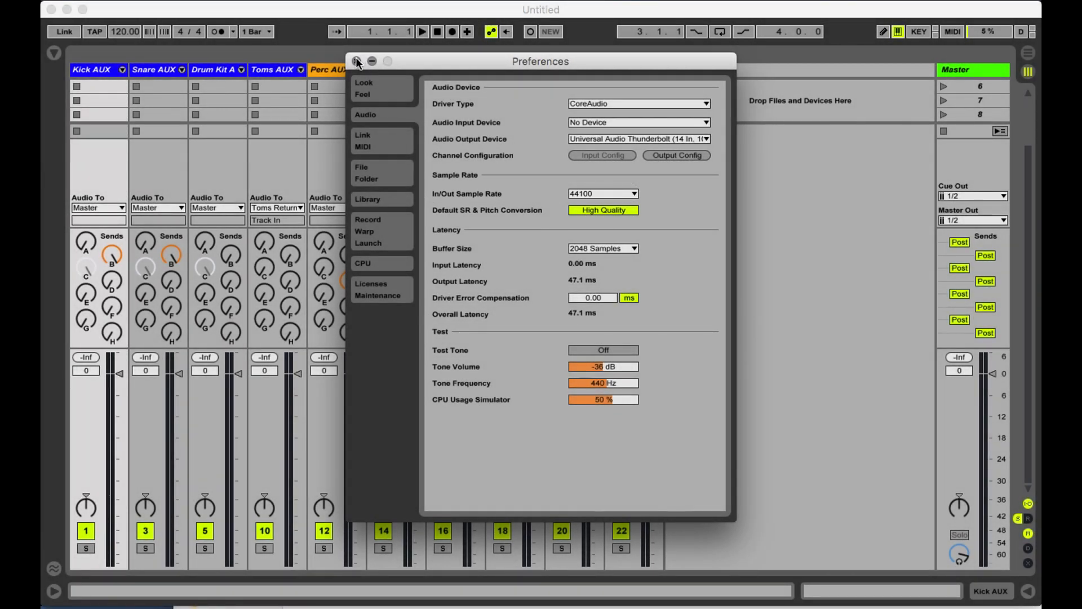
pyautogui.click(356, 60)
# Step: Start saving the Live Set under a new name, with the Diezmo-On My work-D-140-44.1 folder as destination
pyautogui.click(127, 0)
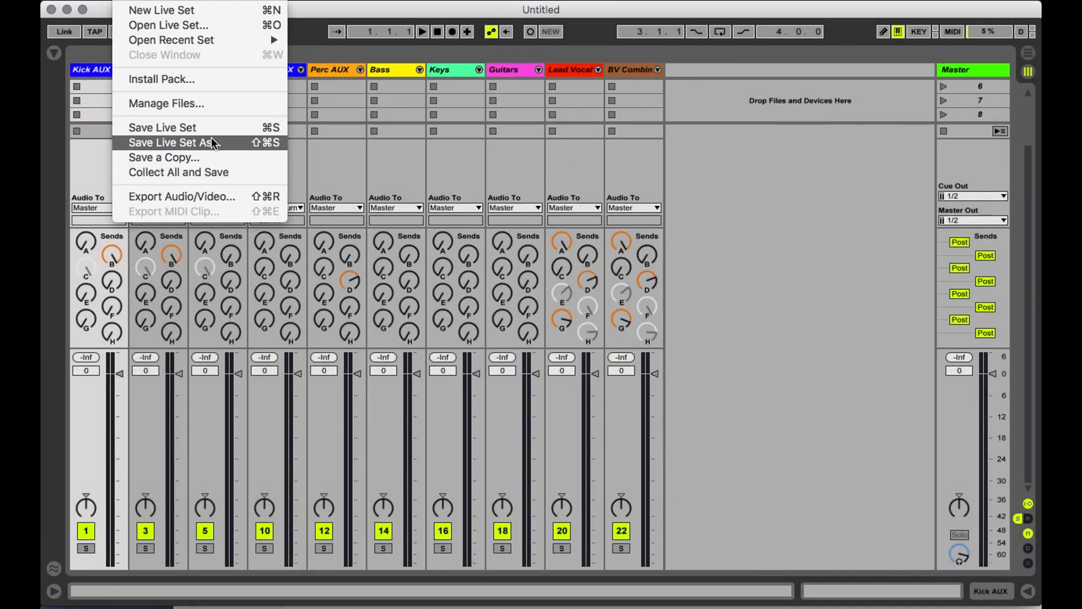
pyautogui.click(181, 140)
pyautogui.click(102, 326)
pyautogui.doubleClick(249, 159)
# Step: Name the Live Set Diezmo-On My Work-A.G-D-140-44.1 and save it
pyautogui.write('Diezmo-On My work')
pyautogui.press('BackSpace')
pyautogui.press('BackSpace')
pyautogui.press('BackSpace')
pyautogui.press('BackSpace')
pyautogui.write('Work')
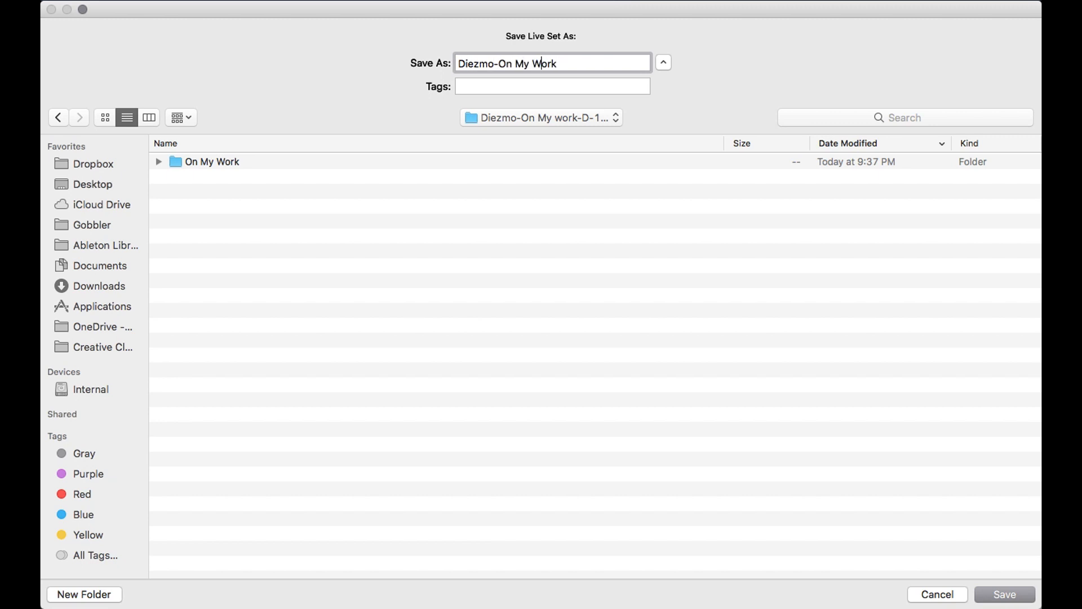
pyautogui.write('-A.G-D-140-44.1')
pyautogui.click(556, 64)
pyautogui.write('-A.G')
pyautogui.press('Return')
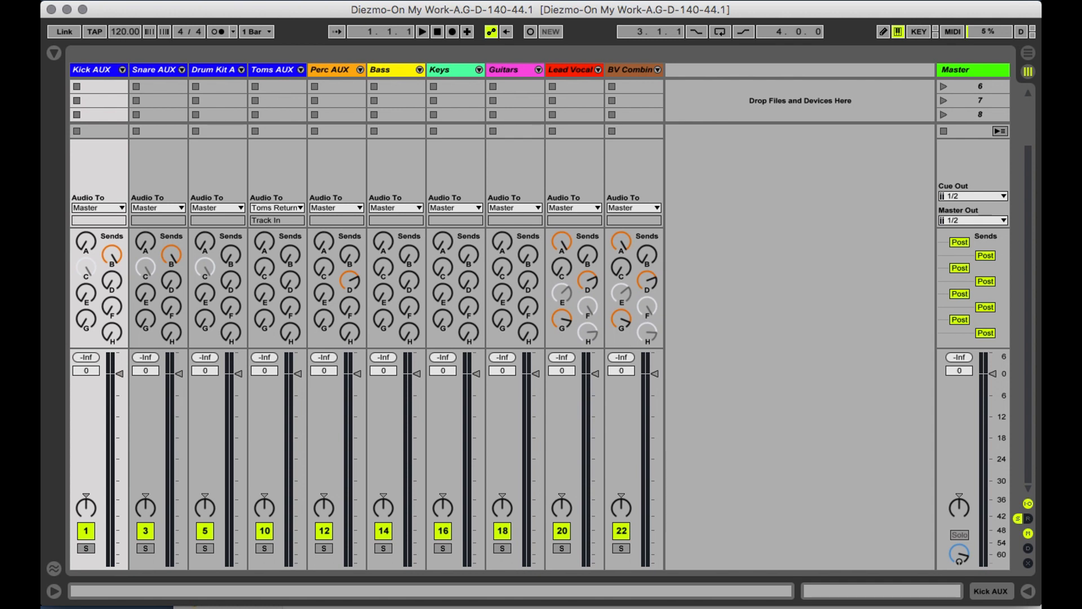
# Step: Switch to Finder and import all audio files from the project's On My Work folder into the arrangement on separate new tracks
pyautogui.press('super+Tab')
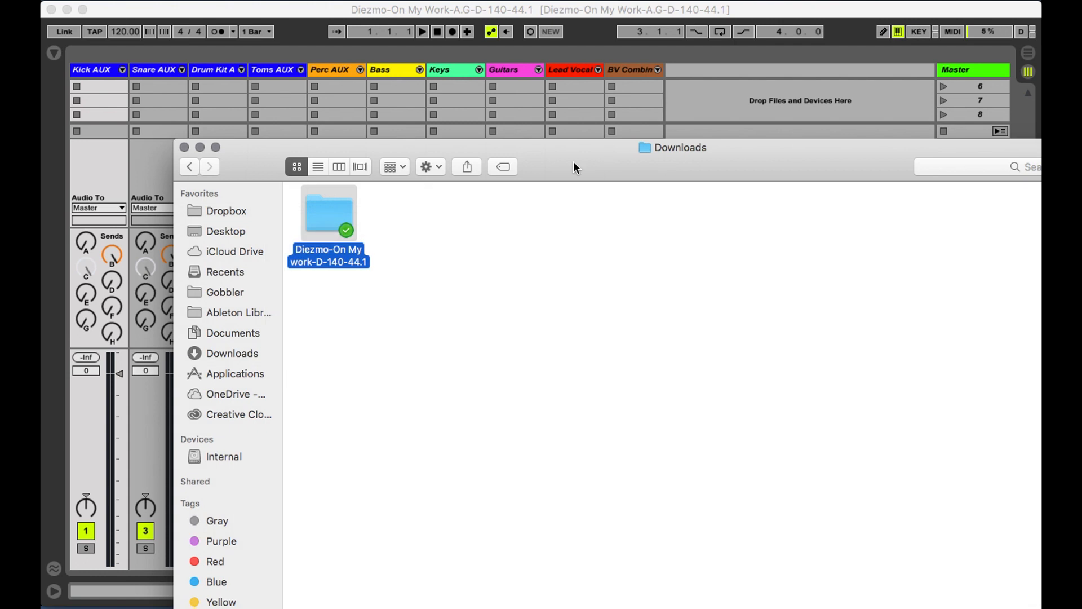
pyautogui.doubleClick(329, 213)
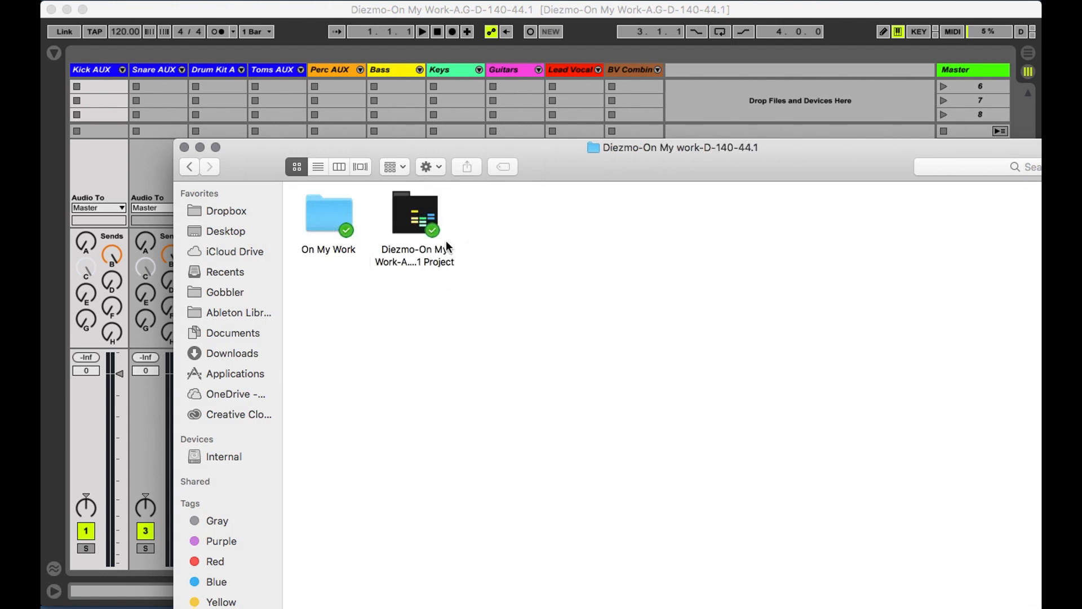
pyautogui.press('Down')
pyautogui.press('super+Down')
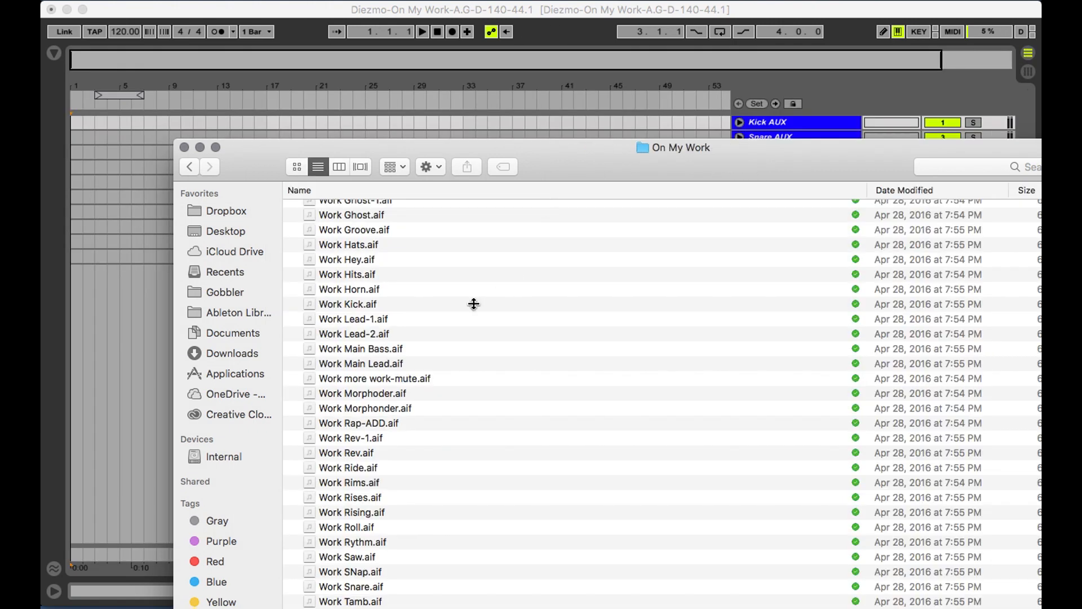
pyautogui.press('super+a')
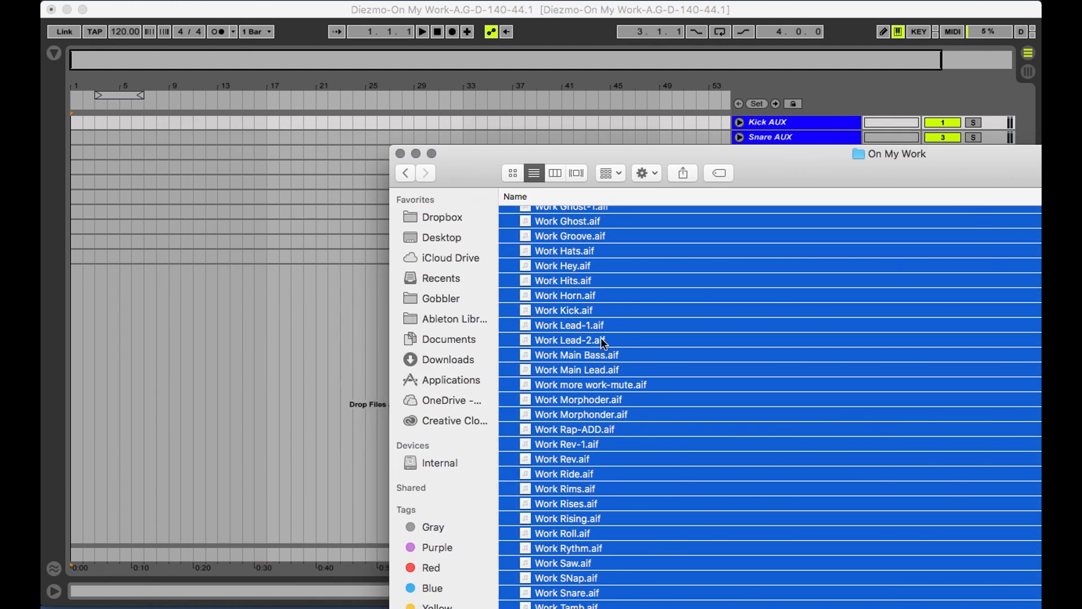
pyautogui.moveTo(603, 342); pyautogui.dragTo(93, 290)
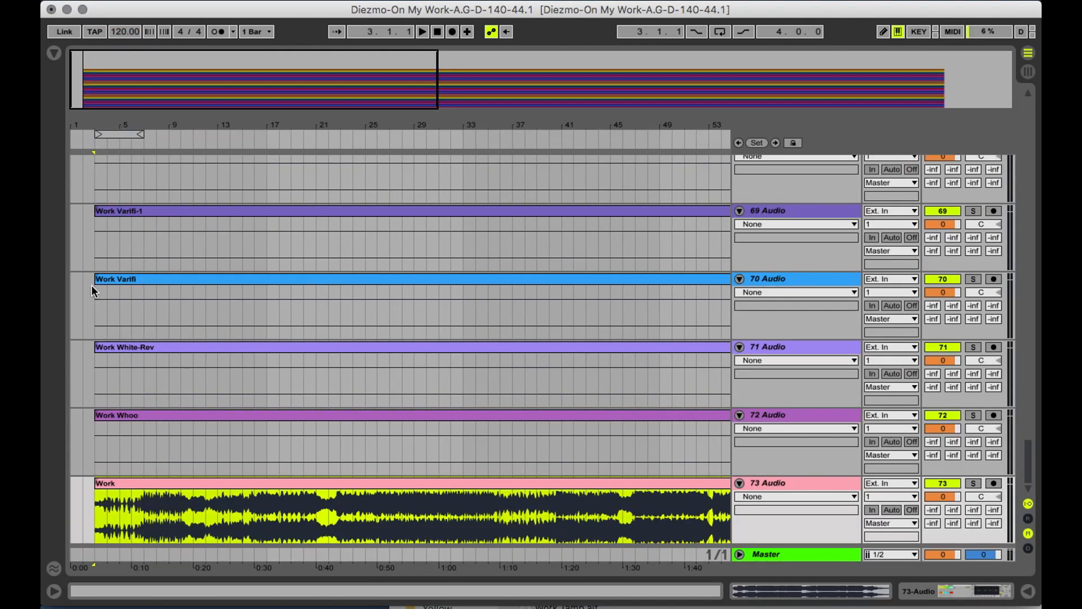
# Step: Move all the imported clips together so that they start at bar 1 of the arrangement
pyautogui.scroll(20, 393, 387)
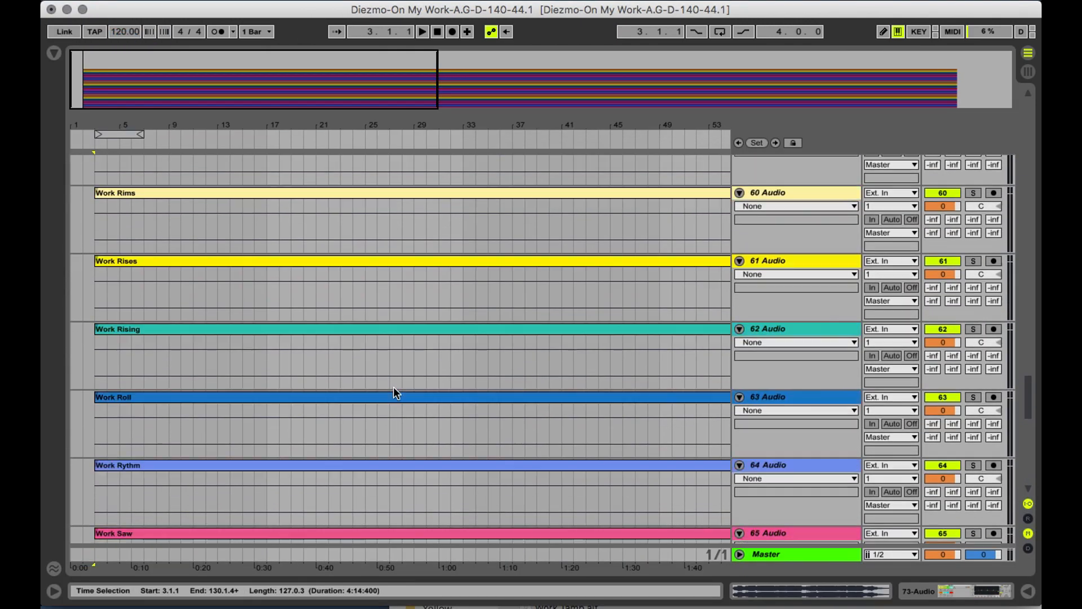
pyautogui.scroll(15, 393, 386)
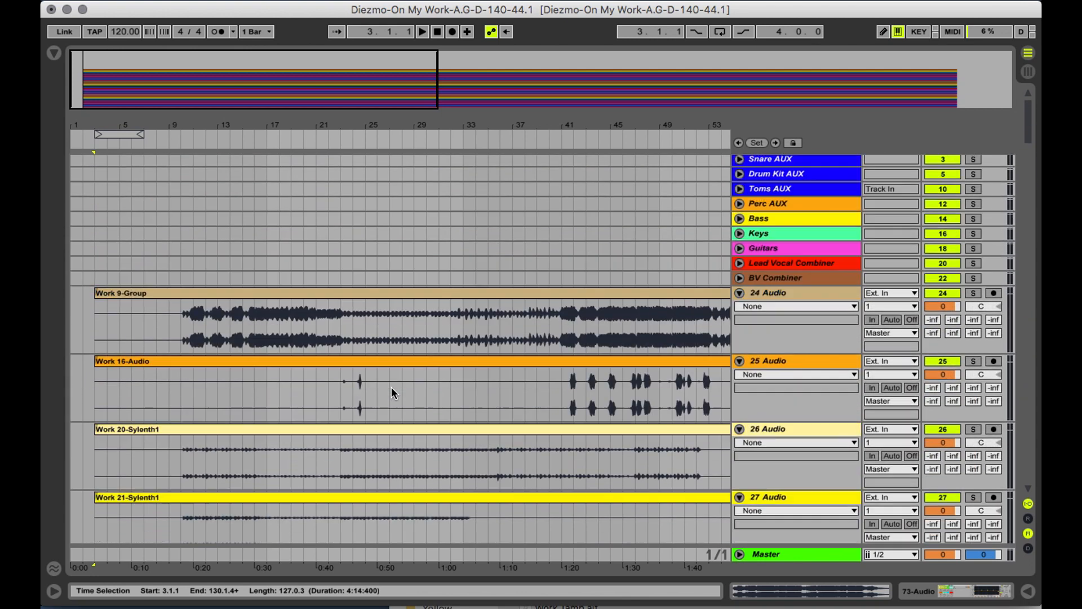
pyautogui.click(335, 291)
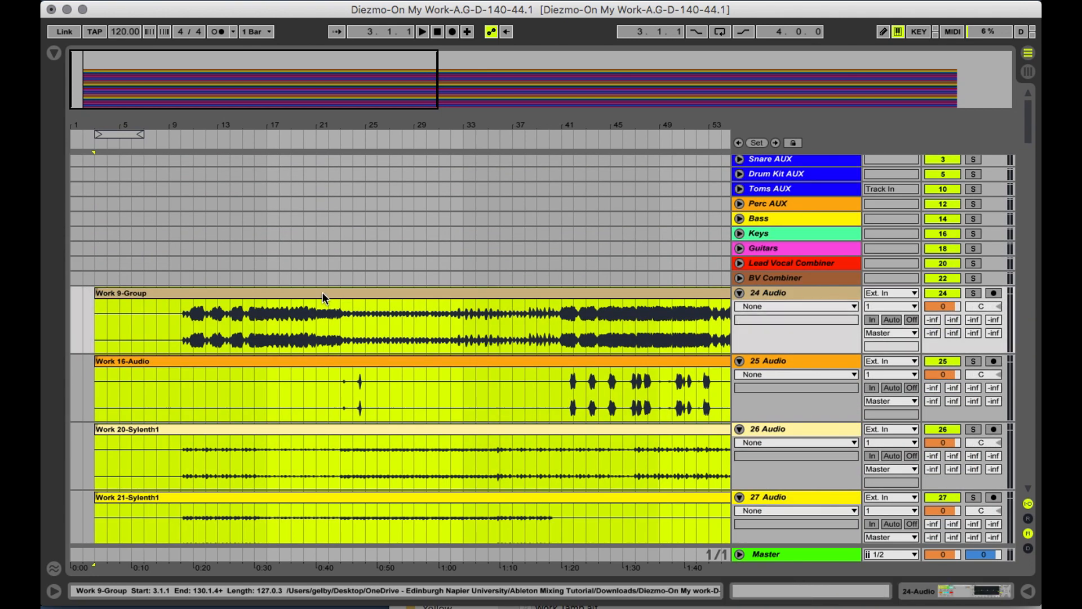
pyautogui.scroll(1, 323, 292)
pyautogui.moveTo(127, 310); pyautogui.dragTo(100, 306)
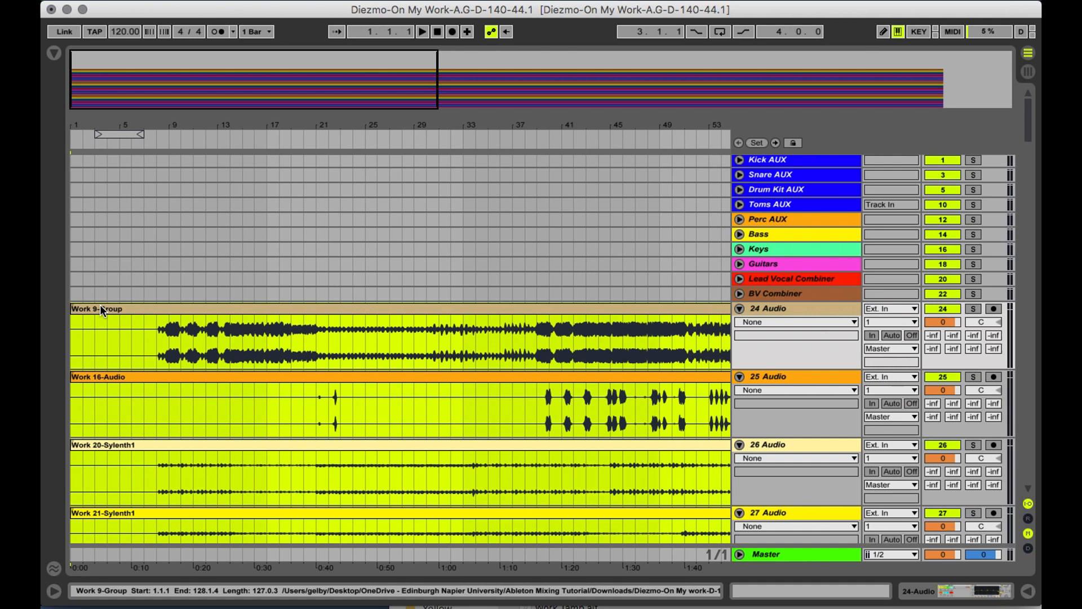
pyautogui.click(346, 328)
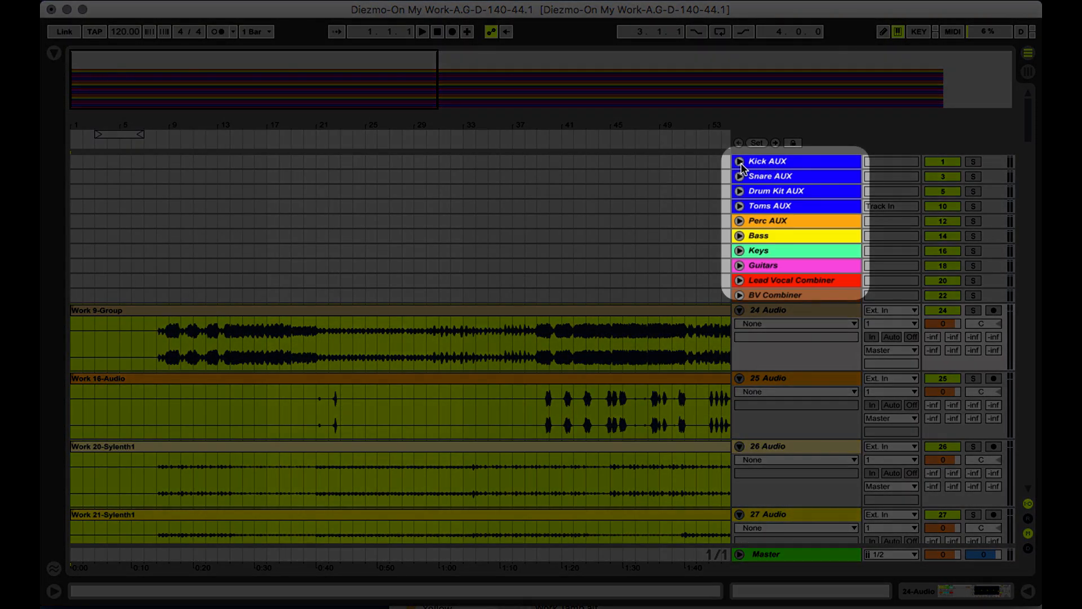
# Step: Look over the tracks grouped under Kick AUX and Snare AUX in the arrangement
pyautogui.click(740, 162)
pyautogui.click(740, 163)
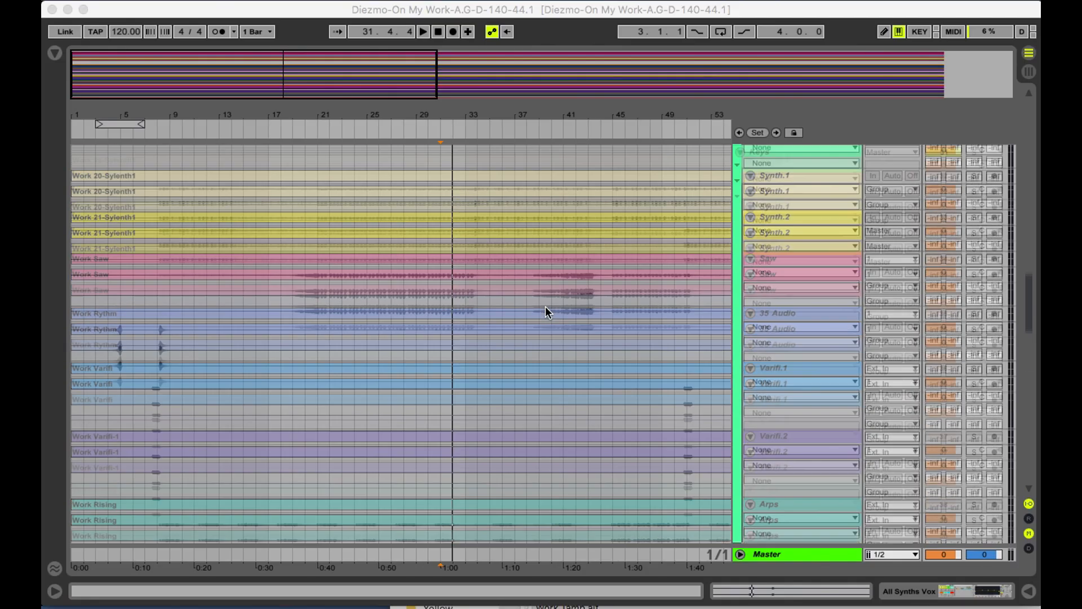
pyautogui.scroll(15, 546, 306)
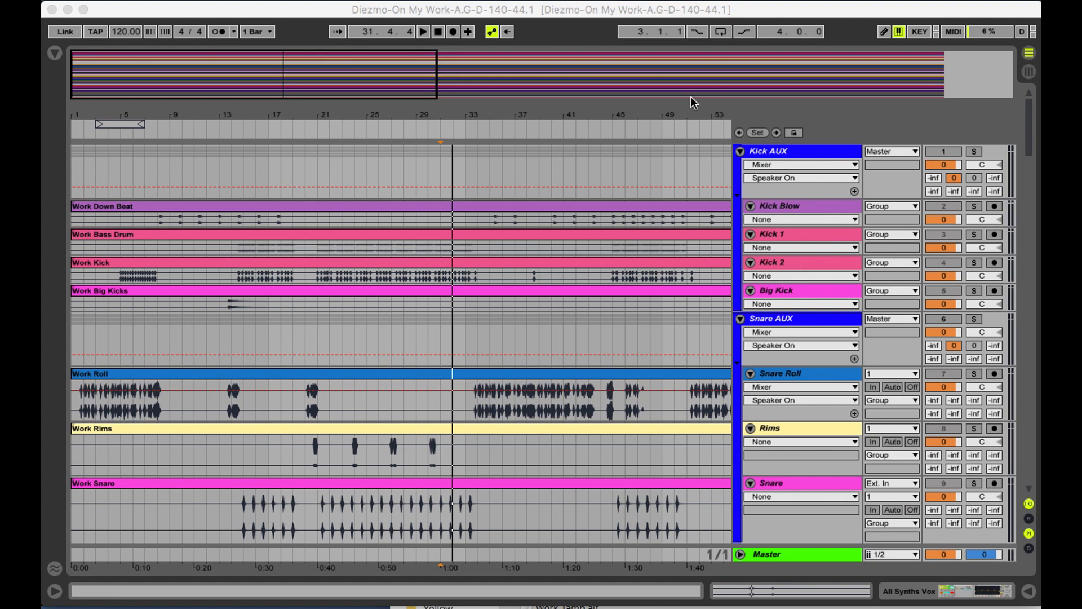
pyautogui.scroll(-2, 599, 326)
pyautogui.scroll(2, 599, 325)
pyautogui.scroll(-3, 623, 393)
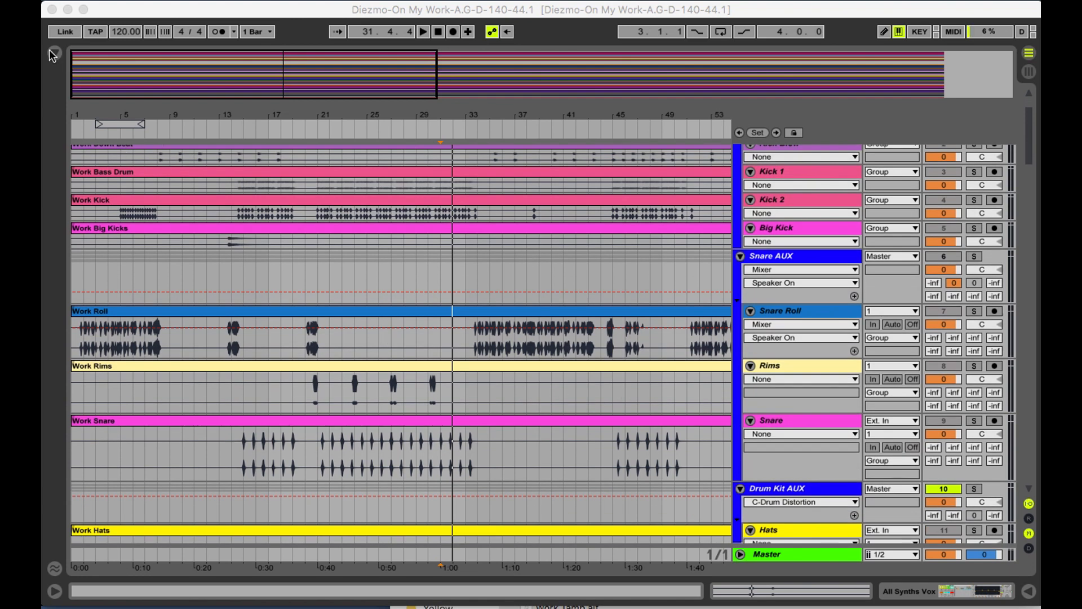
# Step: Show the browser with its audio effects and open the device chain of the Kick 1 track
pyautogui.click(50, 51)
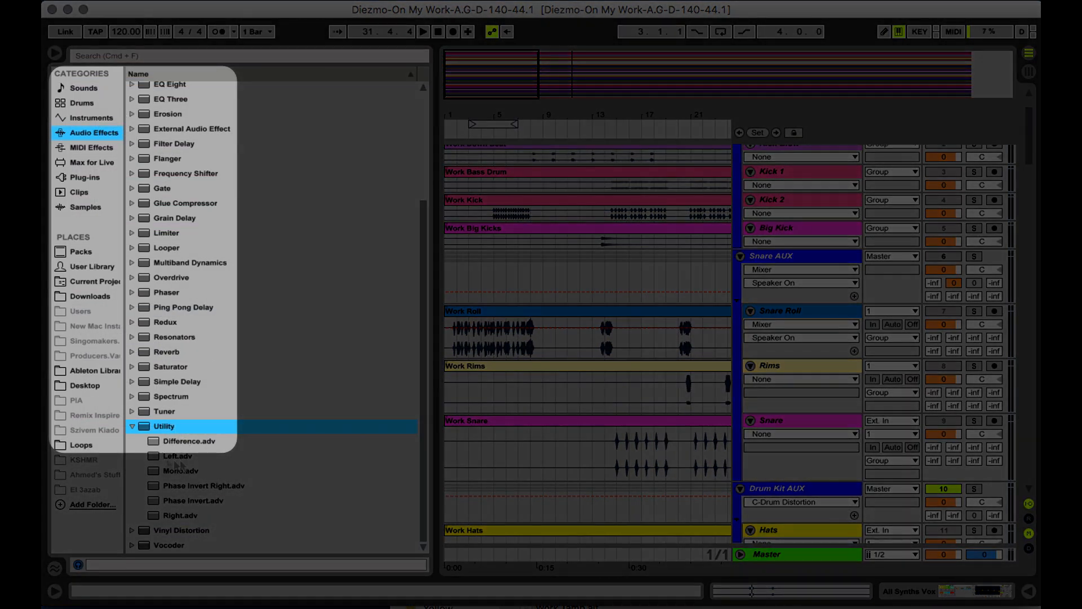
pyautogui.scroll(2, 716, 307)
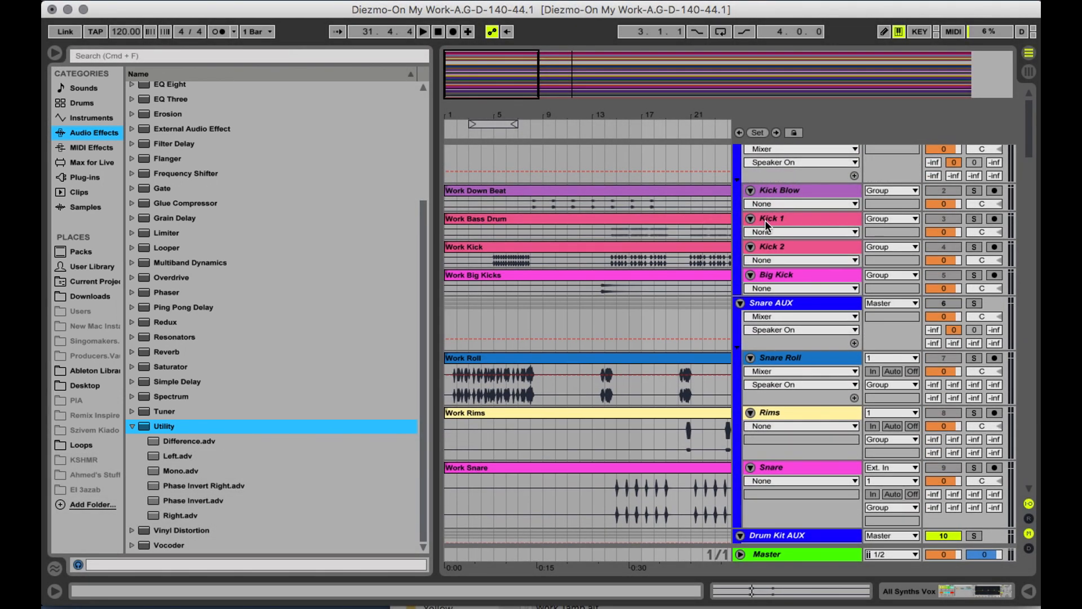
pyautogui.click(765, 220)
pyautogui.doubleClick(765, 220)
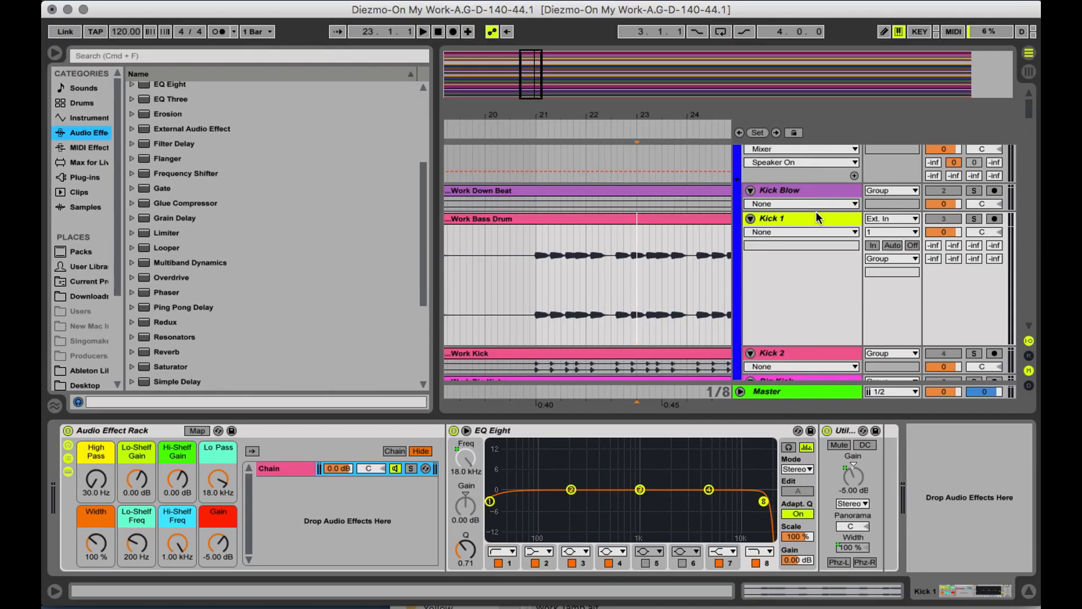
pyautogui.press('Tab')
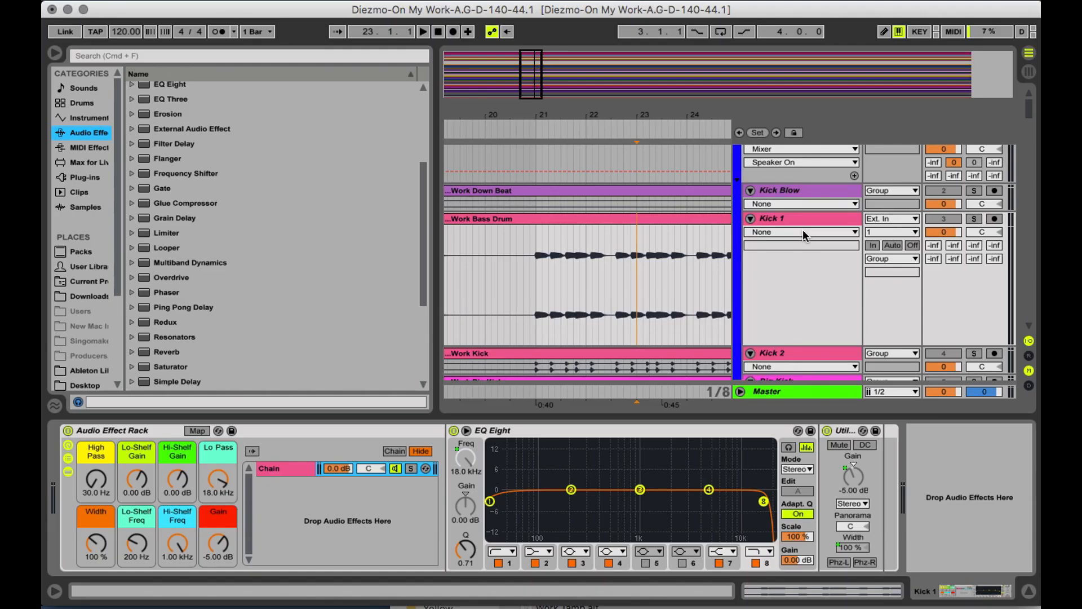
pyautogui.scroll(1, 803, 229)
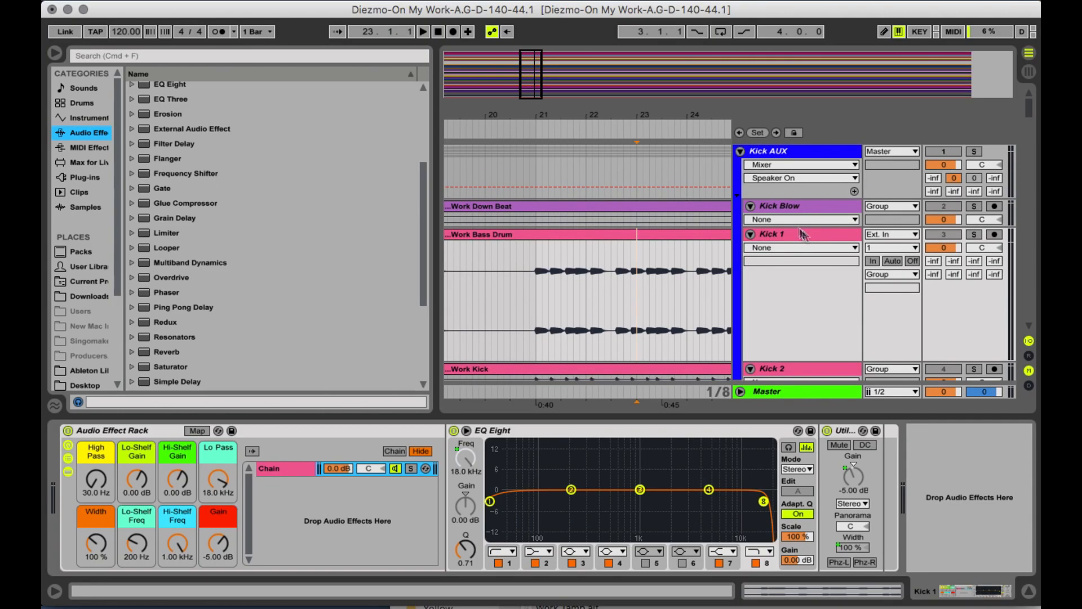
# Step: Inspect the device chains of the Kick Blow and Kick 2 tracks
pyautogui.click(797, 204)
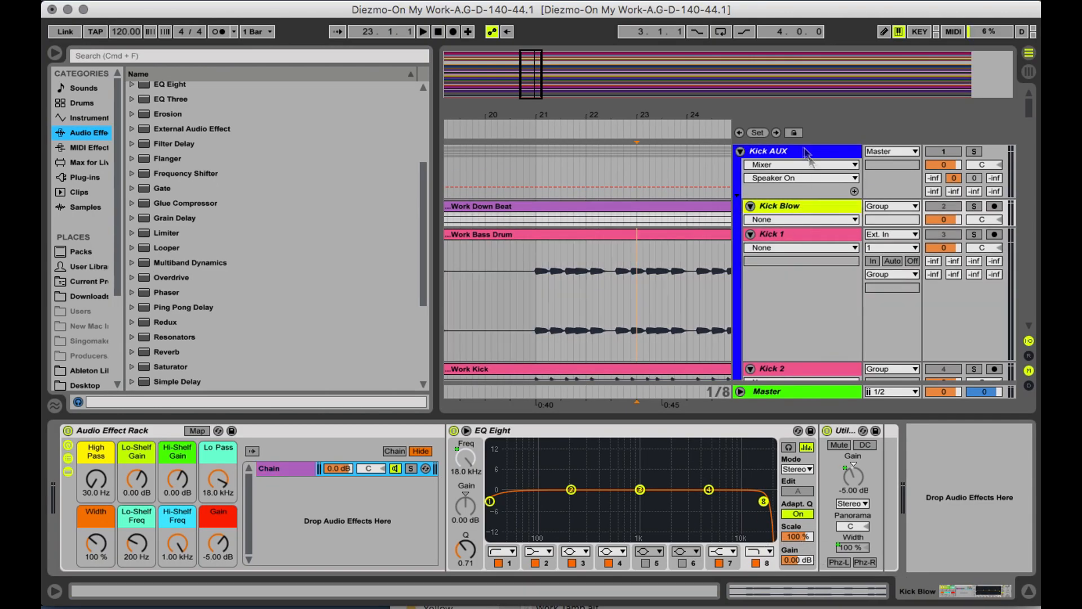
pyautogui.scroll(-5, 805, 259)
pyautogui.click(801, 259)
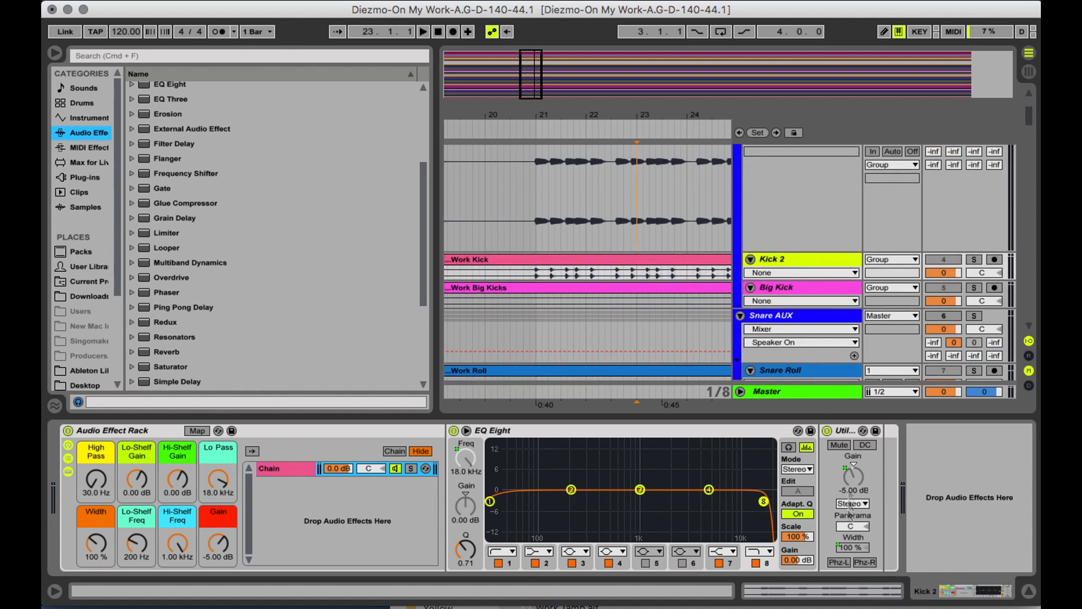
# Step: Inspect the device chain of the Big Kick track
pyautogui.click(812, 288)
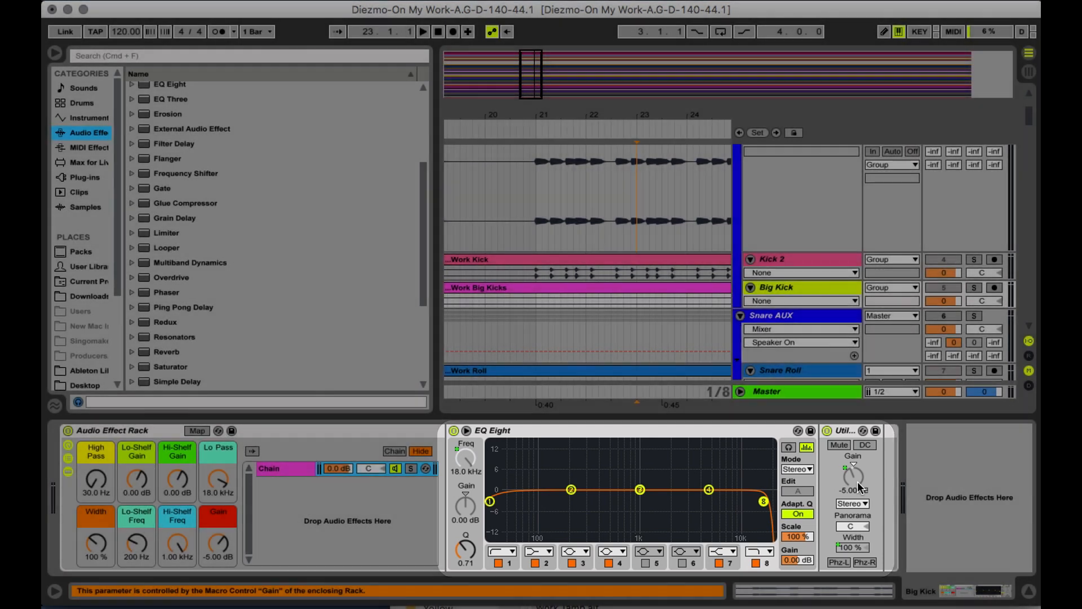
pyautogui.press('super+Tab')
pyautogui.press('super+Tab')
pyautogui.press('super+Tab')
pyautogui.press('super+Tab')
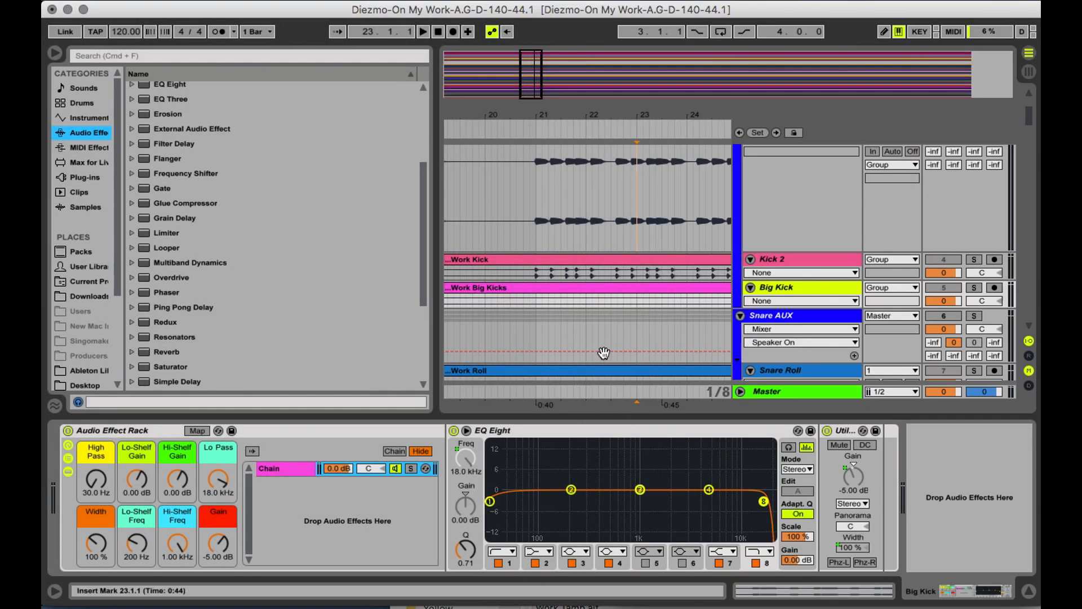
# Step: Hide the browser and the device chain to give the arrangement the full window
pyautogui.press('super+alt+b')
pyautogui.press('Tab')
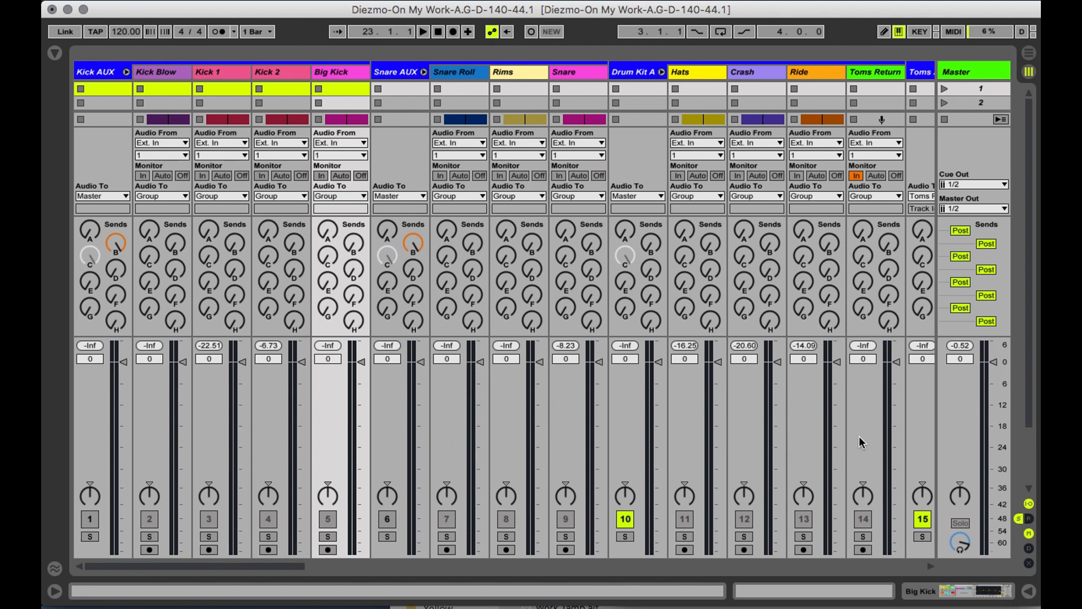
pyautogui.press('Tab')
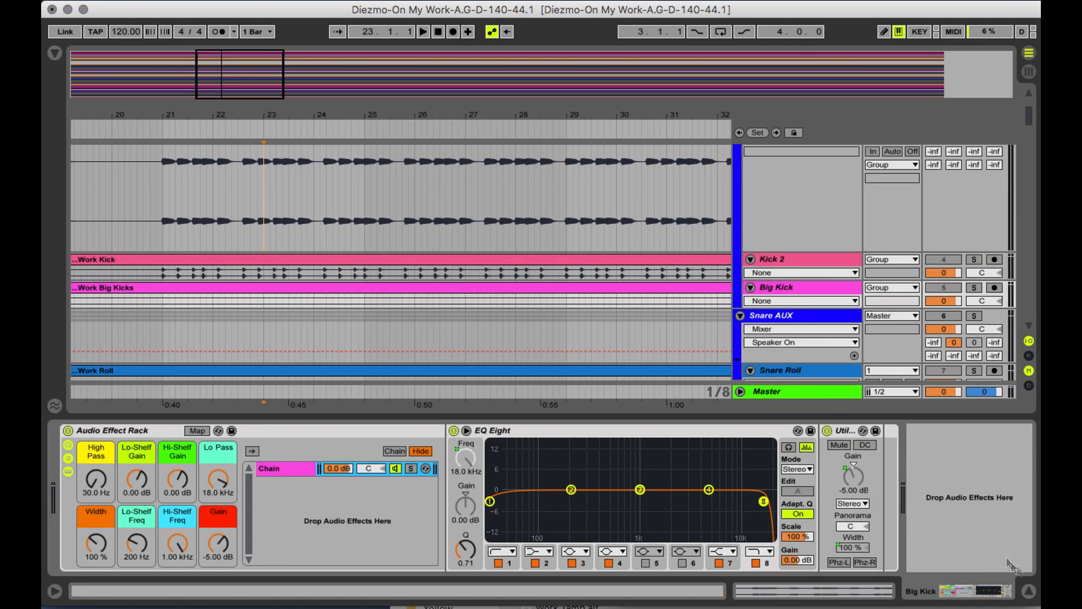
pyautogui.click(1029, 590)
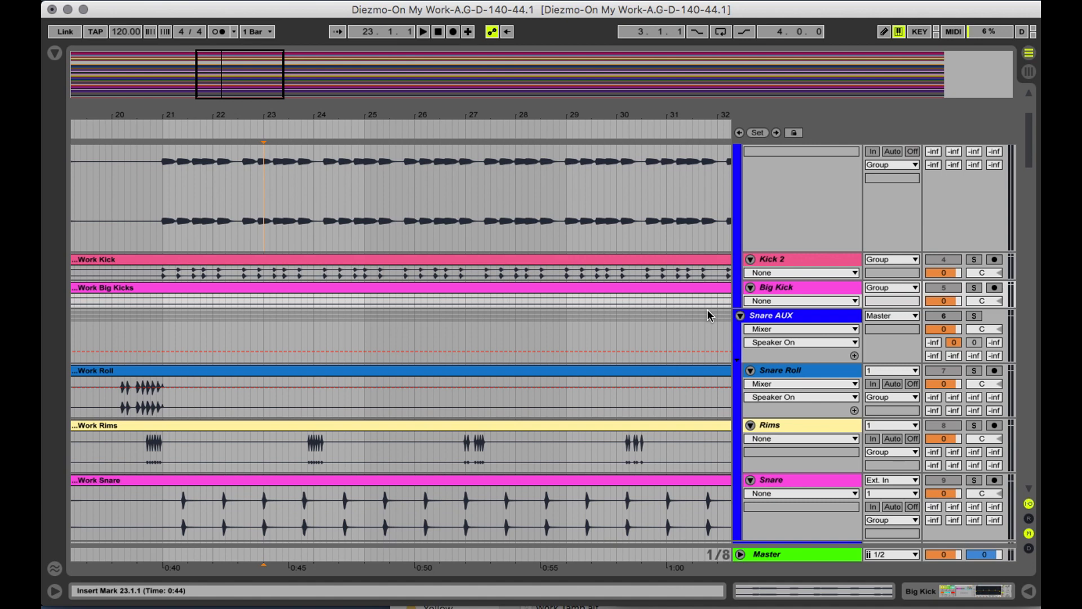
# Step: Look over the tracks from Kick AUX down to Perc AUX in the arrangement and in the session mixer
pyautogui.scroll(4, 708, 309)
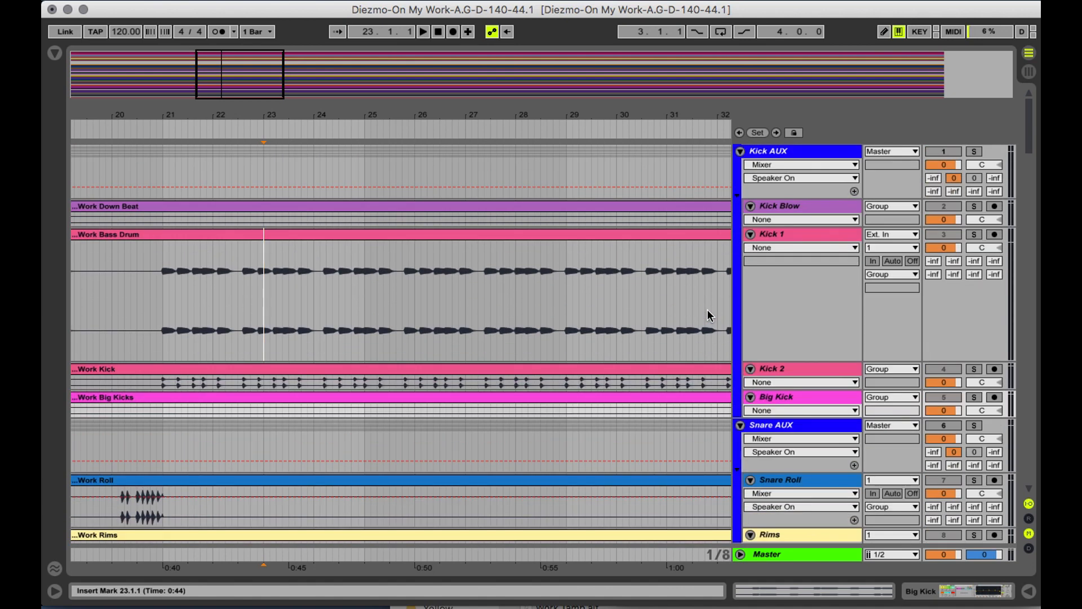
pyautogui.scroll(-2, 707, 309)
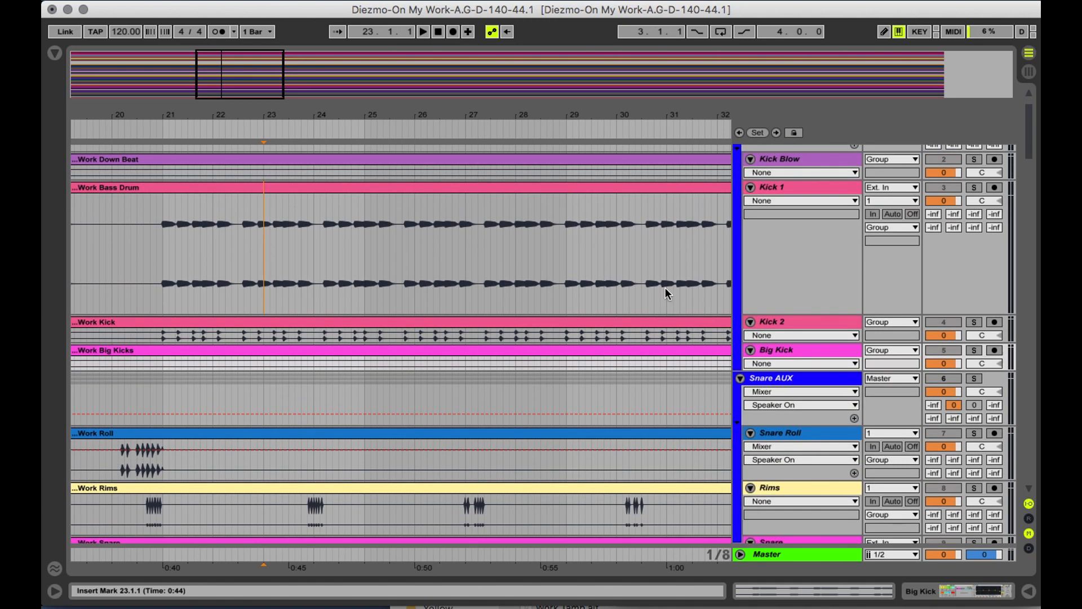
pyautogui.scroll(-3, 665, 288)
pyautogui.scroll(-10, 665, 293)
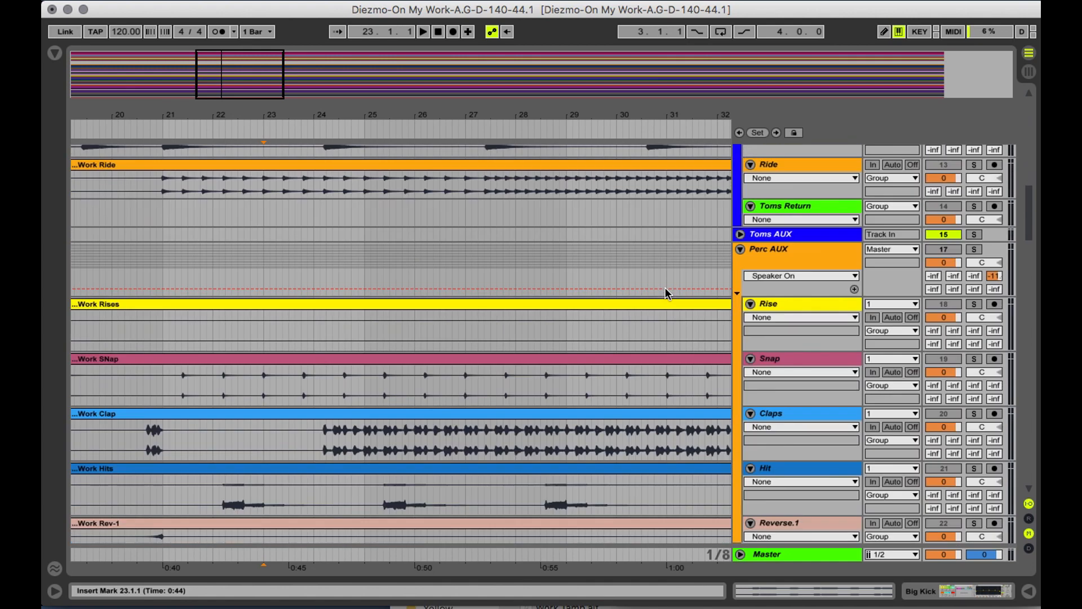
pyautogui.scroll(-1, 666, 293)
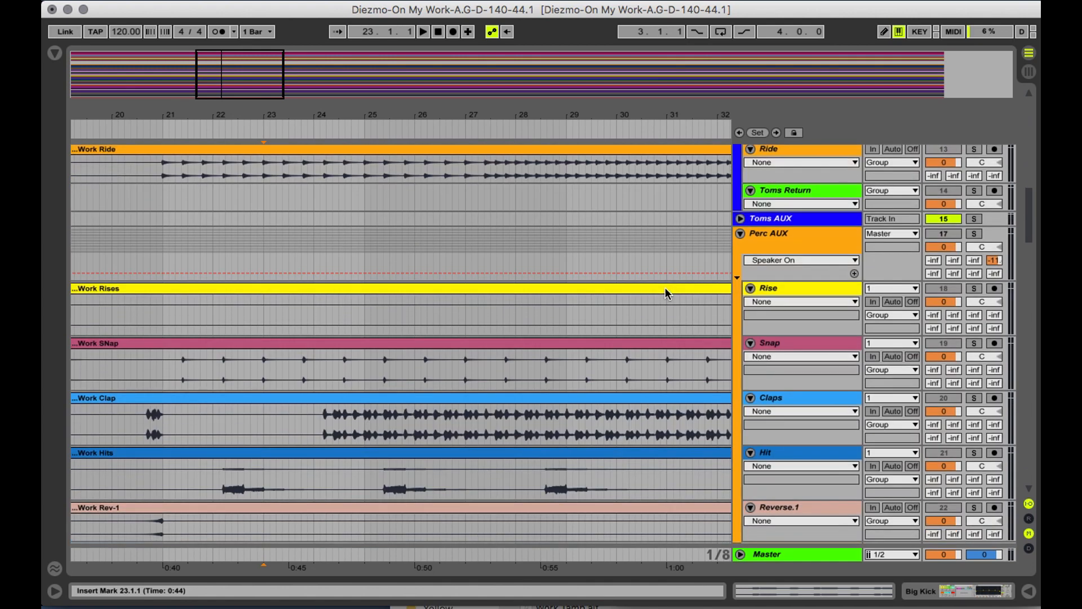
pyautogui.press('Tab')
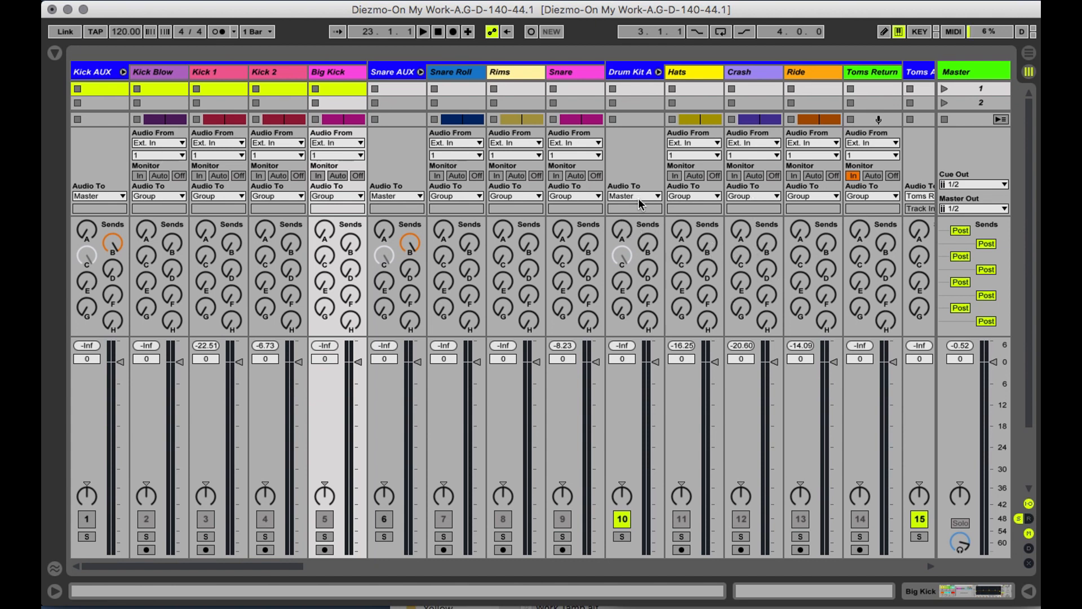
pyautogui.press('Tab')
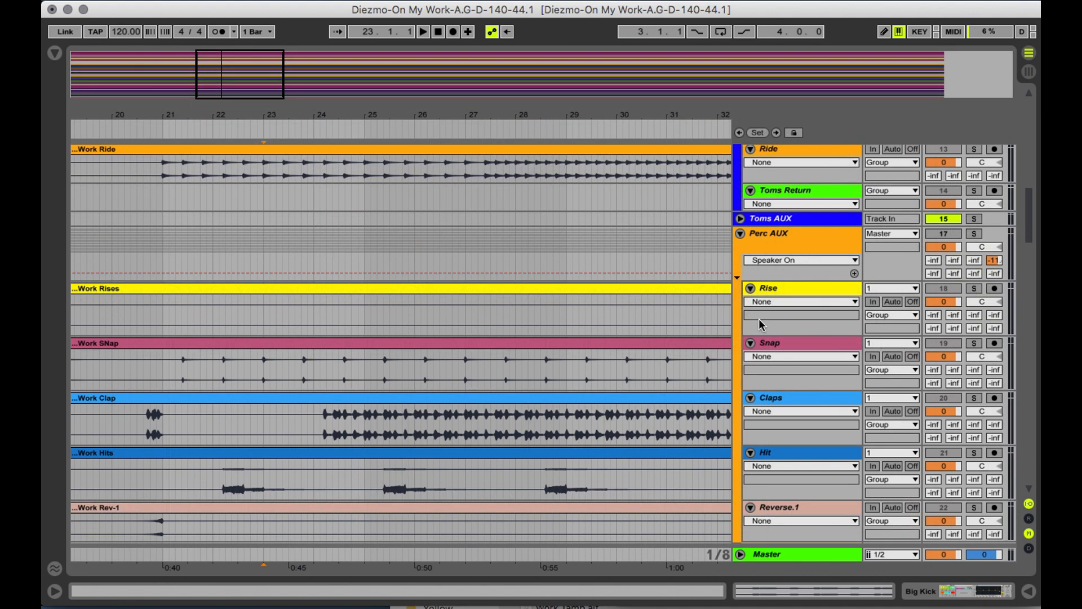
# Step: Fold all the group tracks in the arrangement and save the set
pyautogui.click(741, 219)
pyautogui.keyDown('alt'); pyautogui.click(741, 234); pyautogui.keyUp('alt')
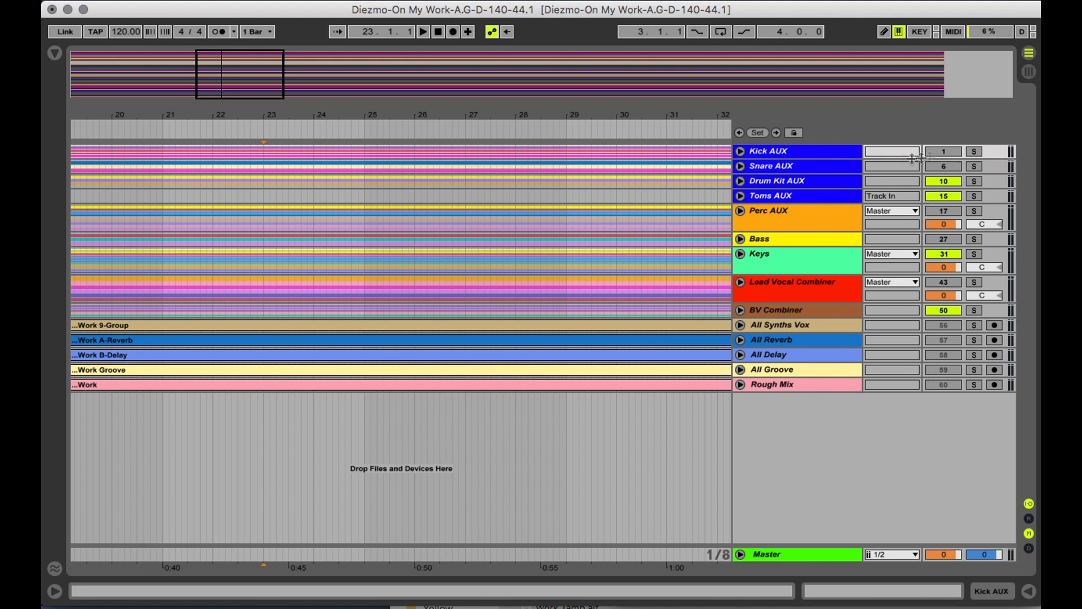
pyautogui.click(841, 150)
pyautogui.press('super+s')
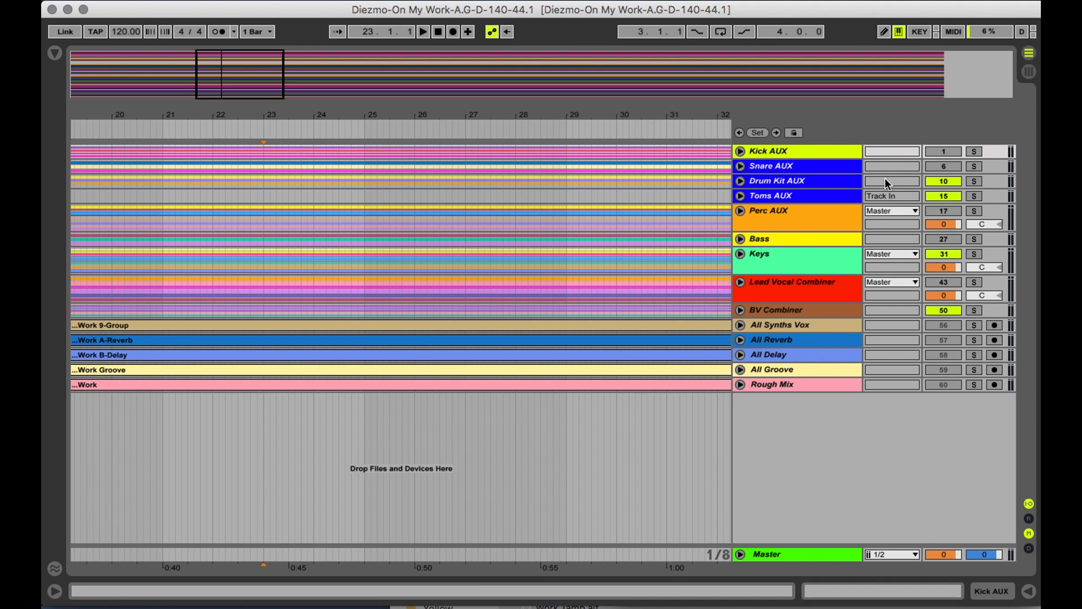
# Step: Activate all group tracks from Kick AUX to BV Combiner, keep All Synths Vox to Rough Mix deactivated, and save the set
pyautogui.press('super+a')
pyautogui.click(945, 153)
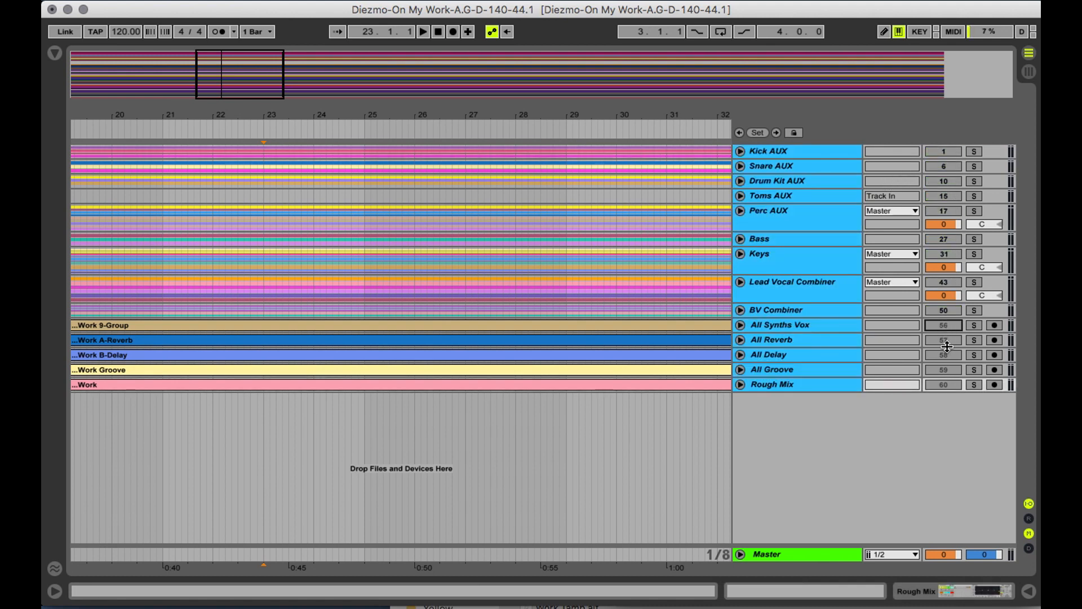
pyautogui.click(945, 325)
pyautogui.click(951, 385)
pyautogui.click(945, 387)
pyautogui.press('super+s')
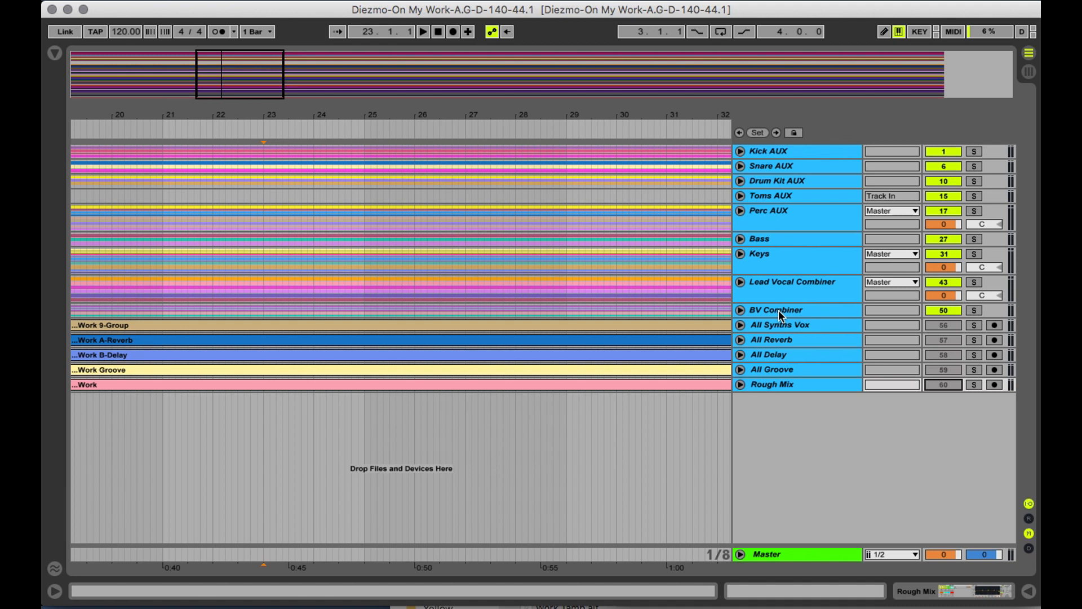
# Step: Show the return tracks A to H in the session mixer, look them over and return to the arrangement
pyautogui.press('Tab')
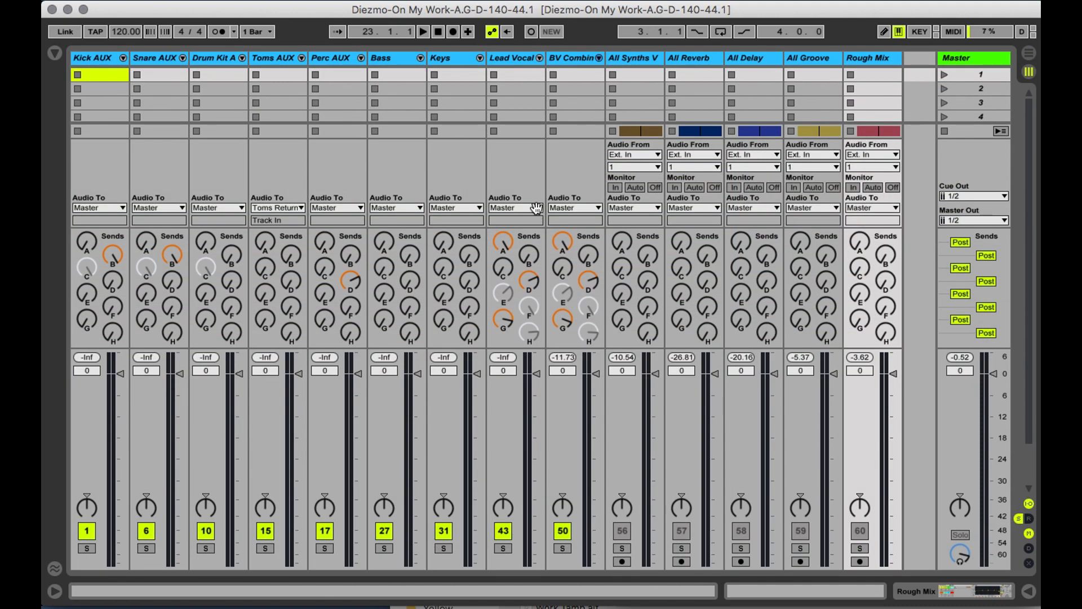
pyautogui.press('alt+super+r')
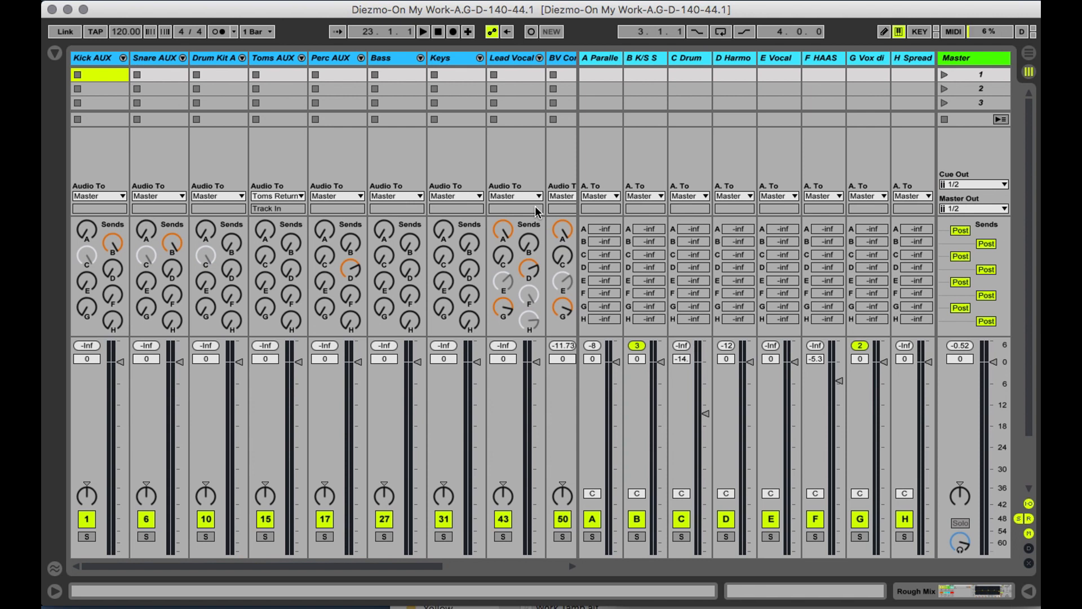
pyautogui.press('Tab')
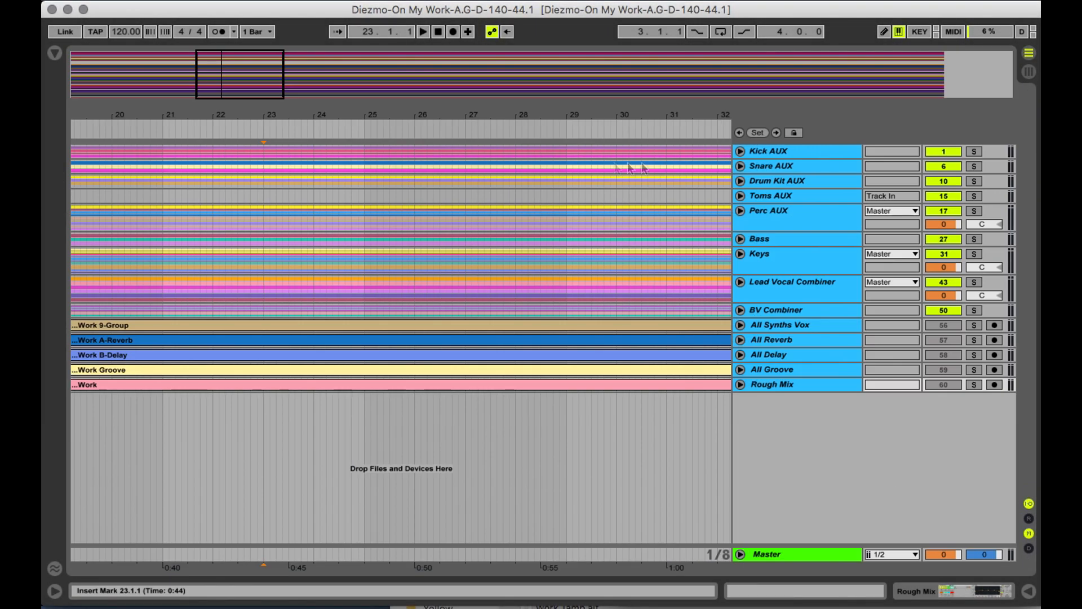
# Step: Unfold all the group tracks in the arrangement and show the return tracks above the Master track
pyautogui.keyDown('alt'); pyautogui.click(740, 152); pyautogui.keyUp('alt')
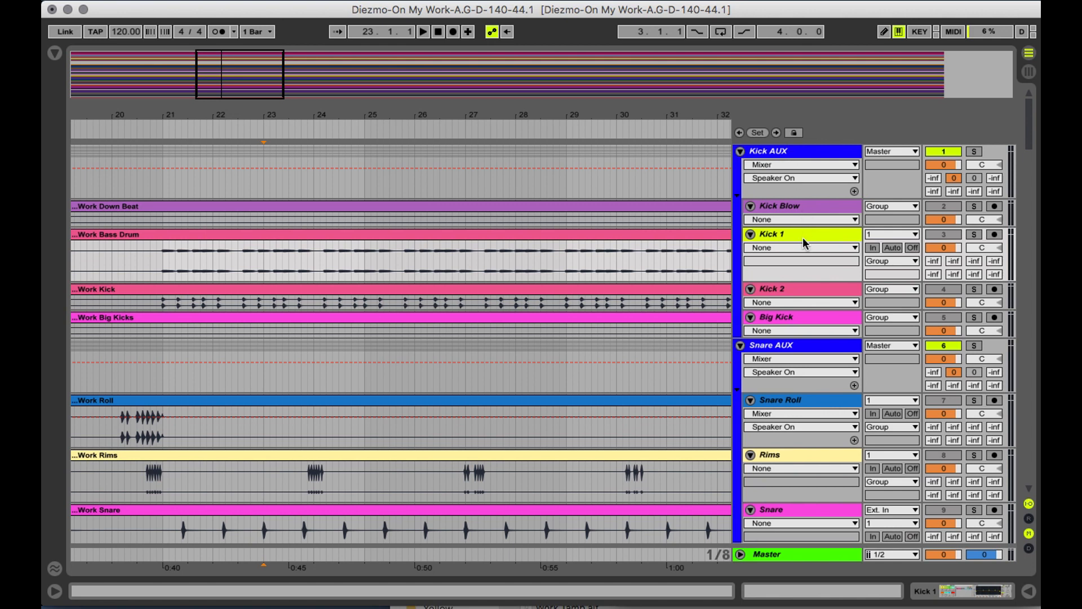
pyautogui.press('super+alt+r')
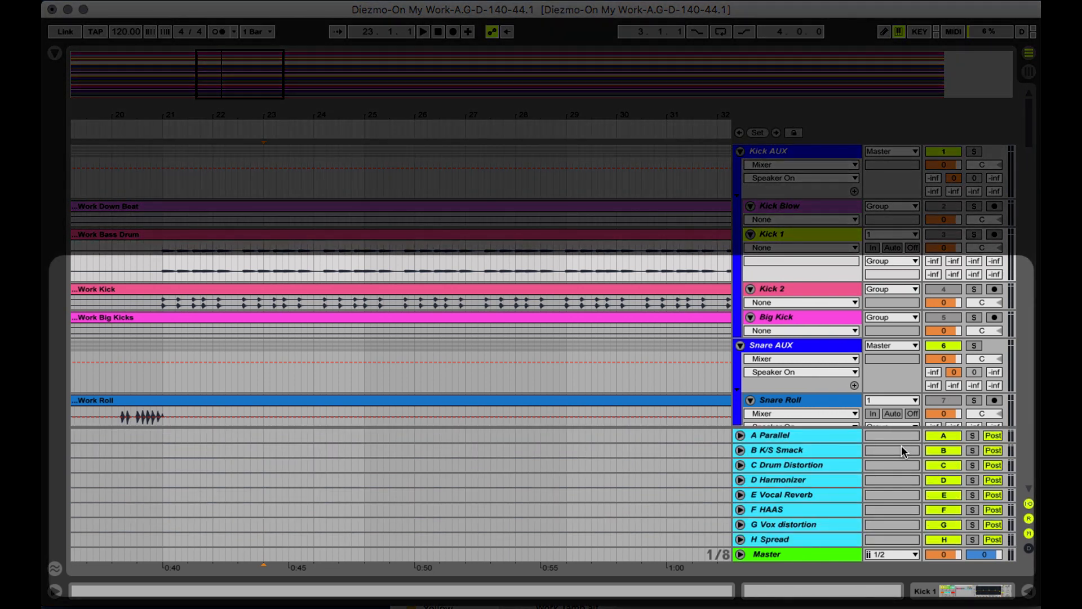
# Step: Open the device chain of the A Parallel return and inspect it together with that of C Drum Distortion
pyautogui.click(835, 433)
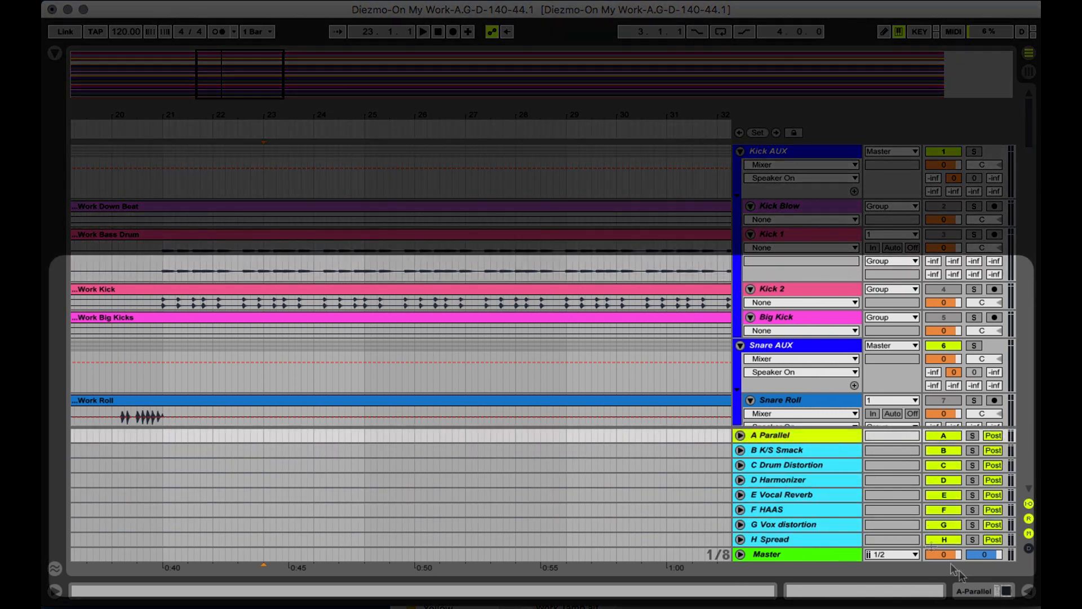
pyautogui.doubleClick(806, 435)
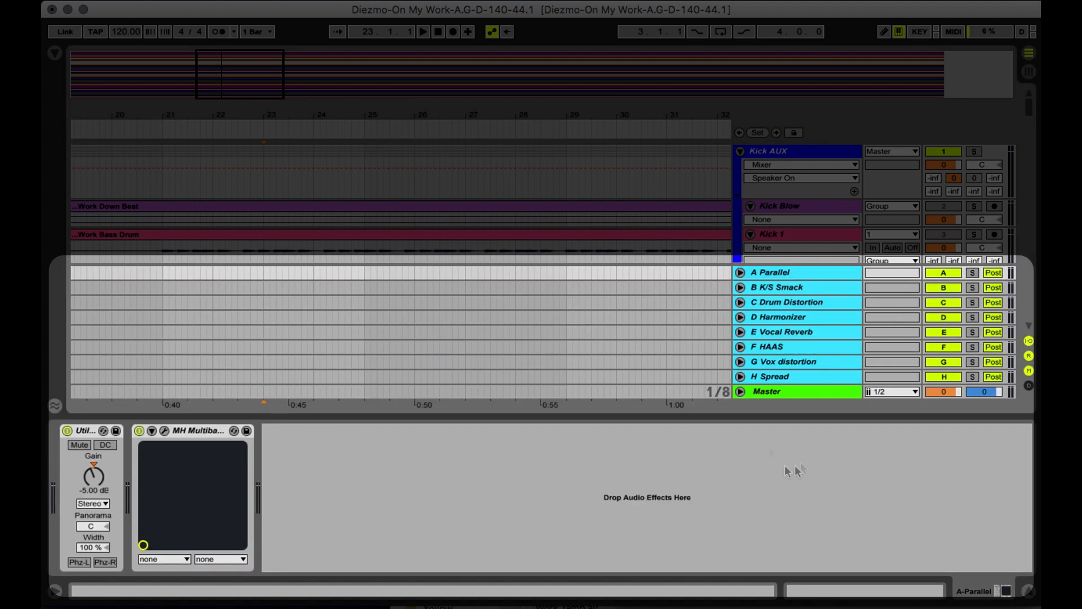
pyautogui.click(805, 303)
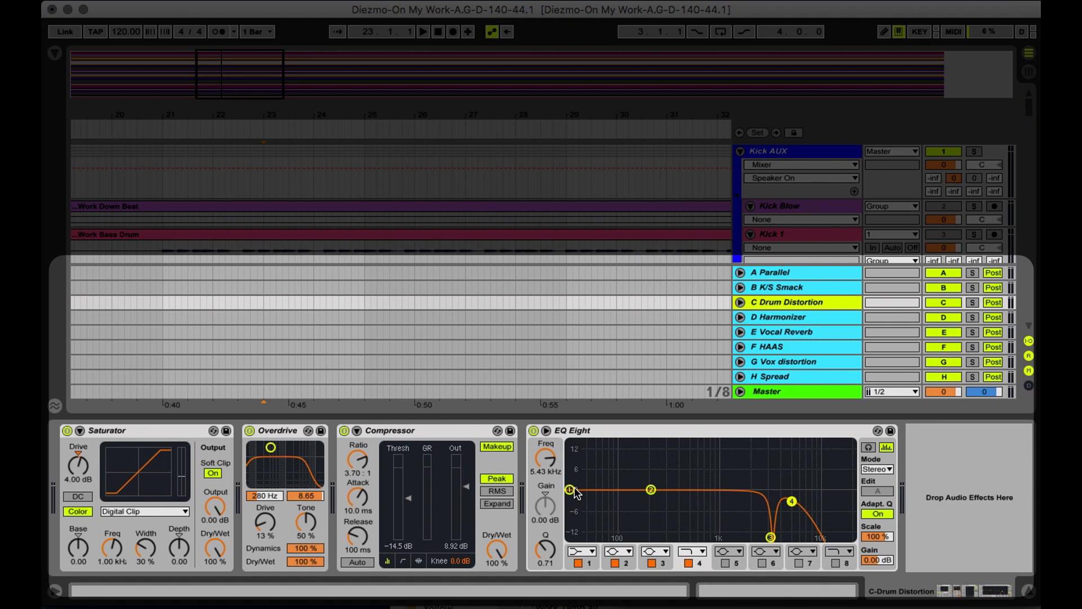
# Step: Fold the Kick AUX and Snare AUX groups and inspect the Dry, Drum Crush and Distressor chains in the Drum Kit AUX rack
pyautogui.click(740, 151)
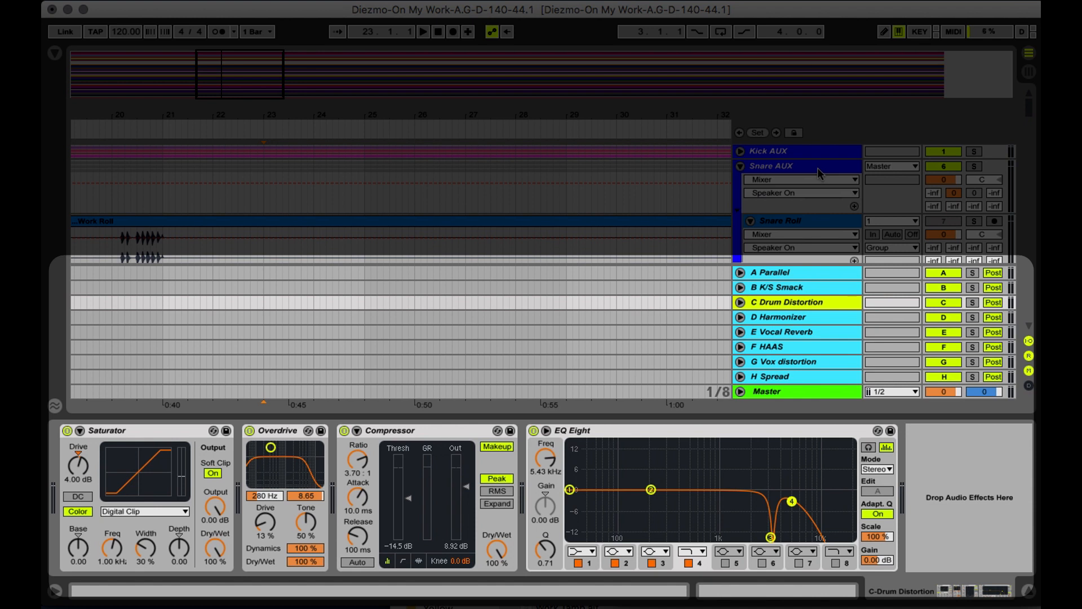
pyautogui.click(740, 165)
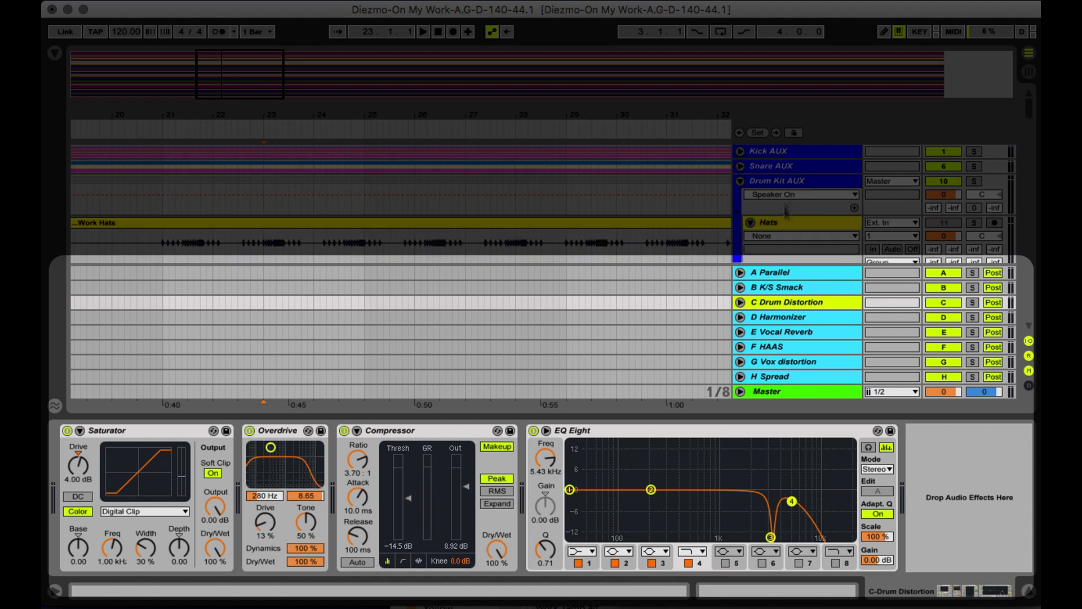
pyautogui.click(787, 183)
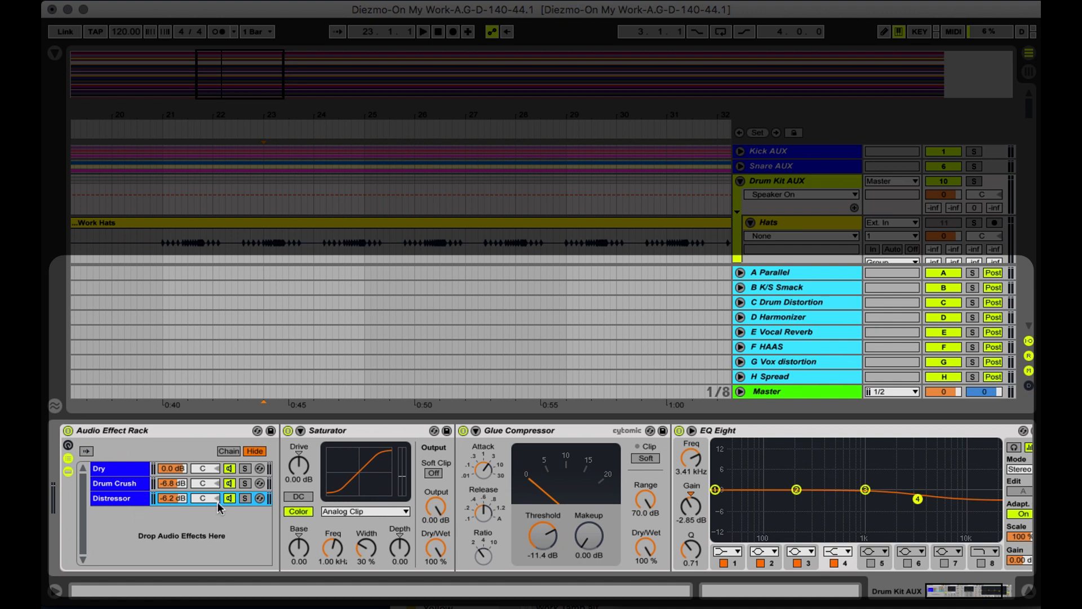
pyautogui.click(142, 471)
pyautogui.click(130, 483)
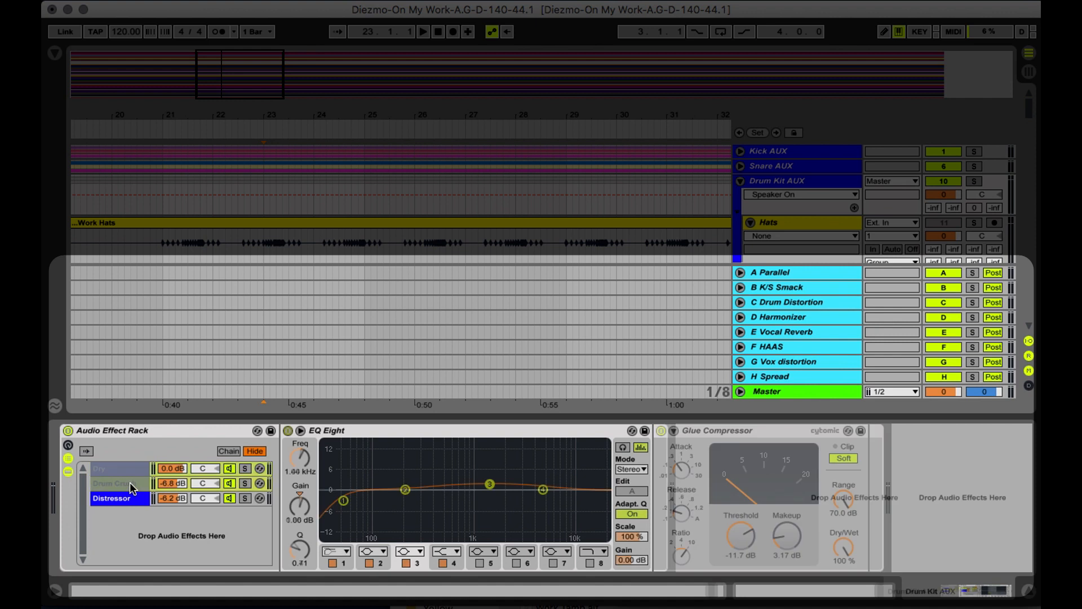
pyautogui.click(128, 497)
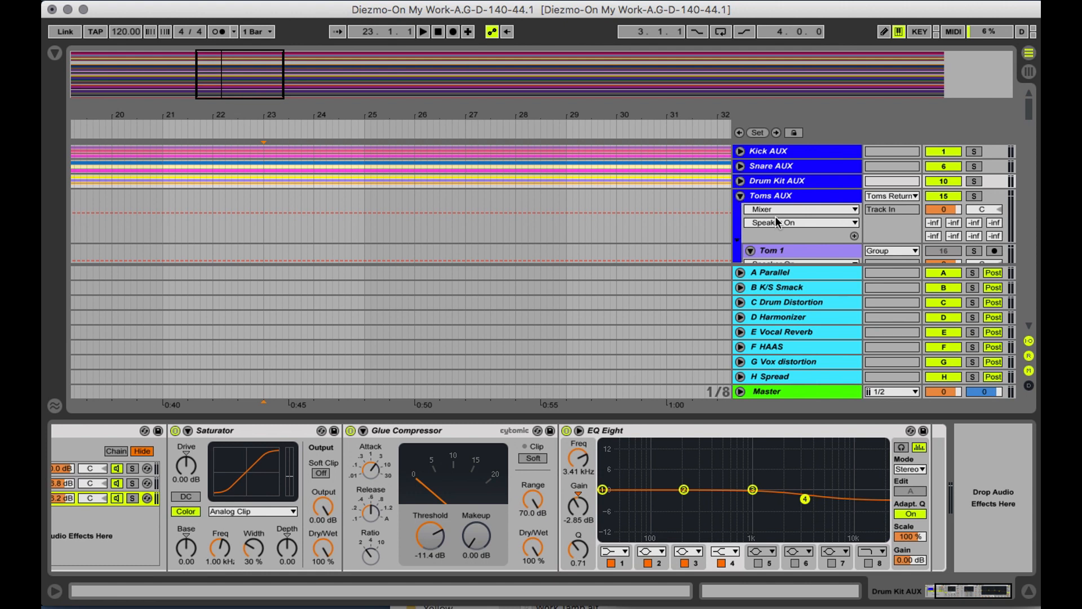
# Step: Check the output routing of the Toms AUX group to Toms Return and fold the group
pyautogui.scroll(-5, 778, 222)
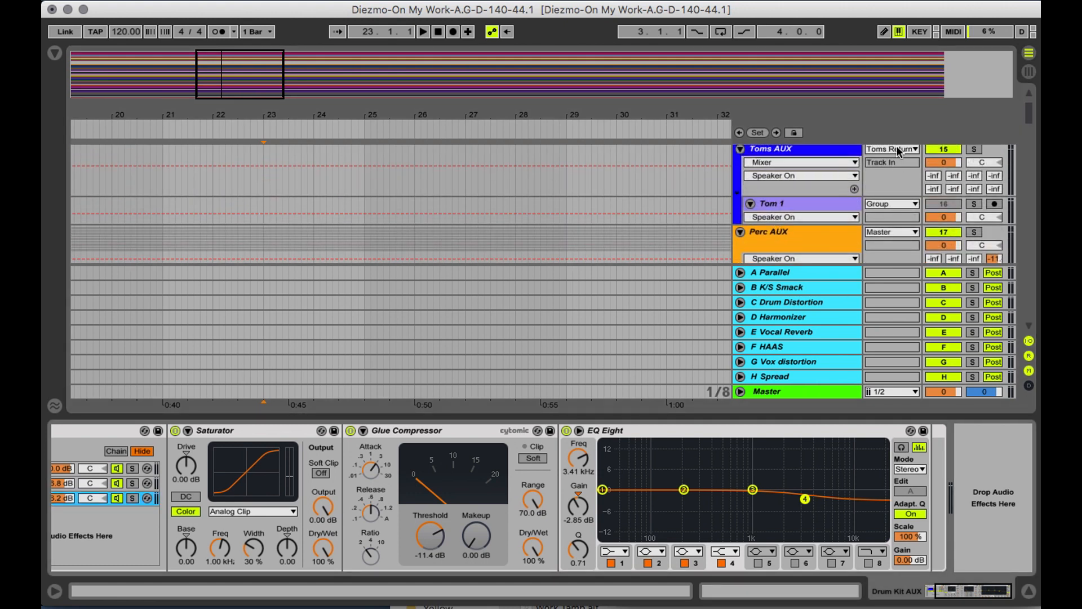
pyautogui.scroll(3, 842, 207)
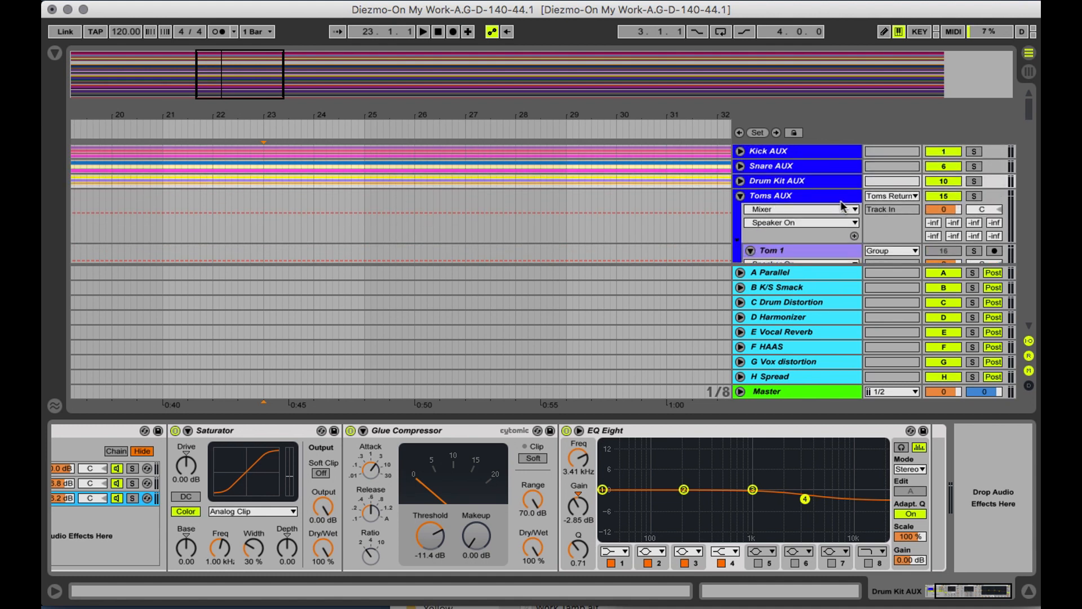
pyautogui.click(740, 196)
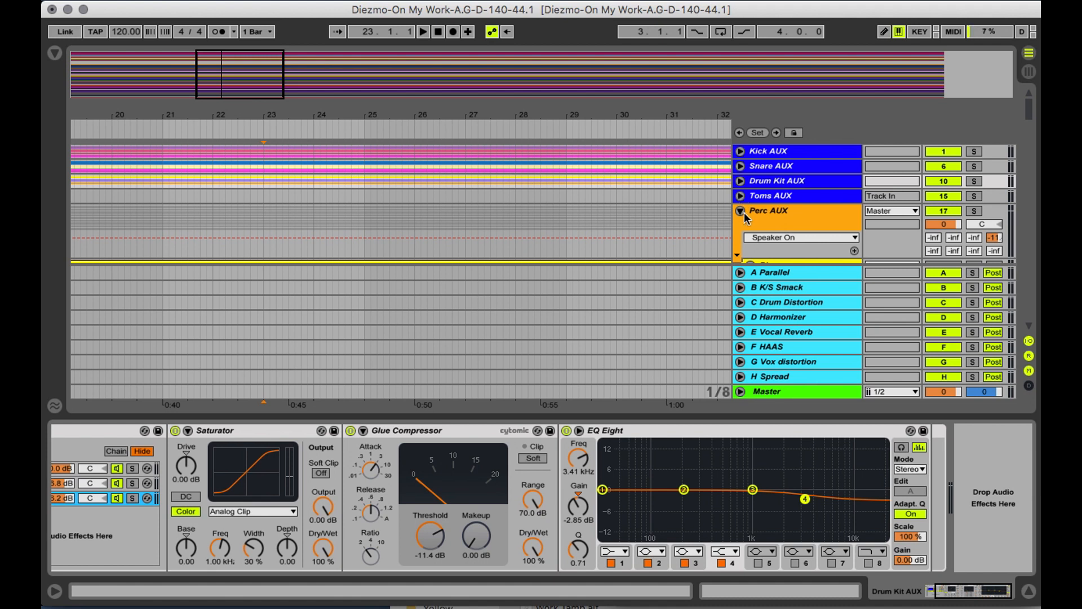
# Step: Hide the return tracks and look over the tracks grouped under Perc AUX
pyautogui.scroll(-2, 745, 217)
pyautogui.press('super+alt+r')
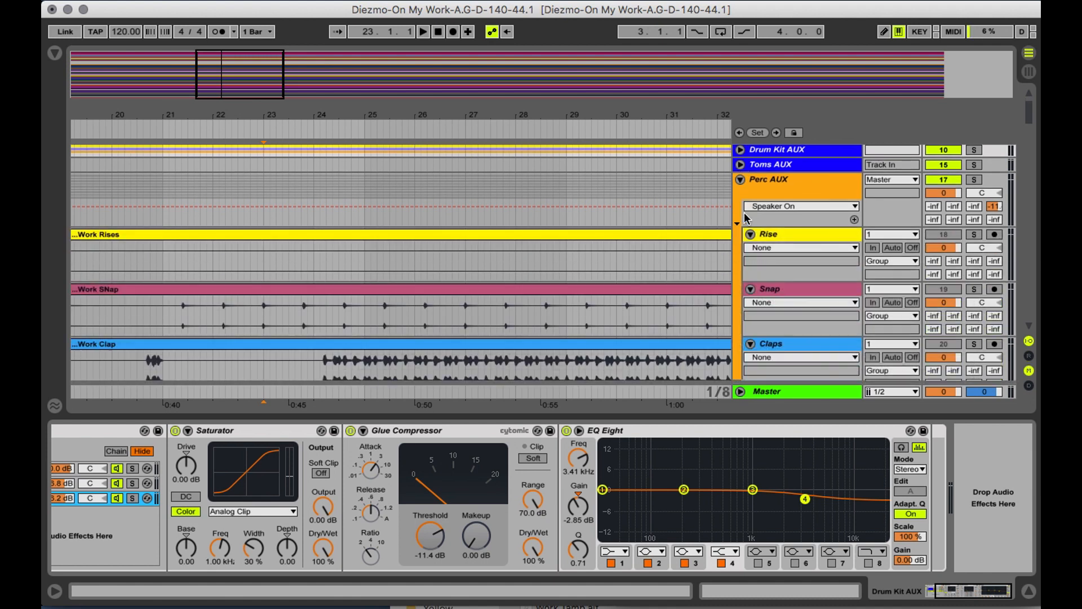
pyautogui.scroll(-4, 777, 228)
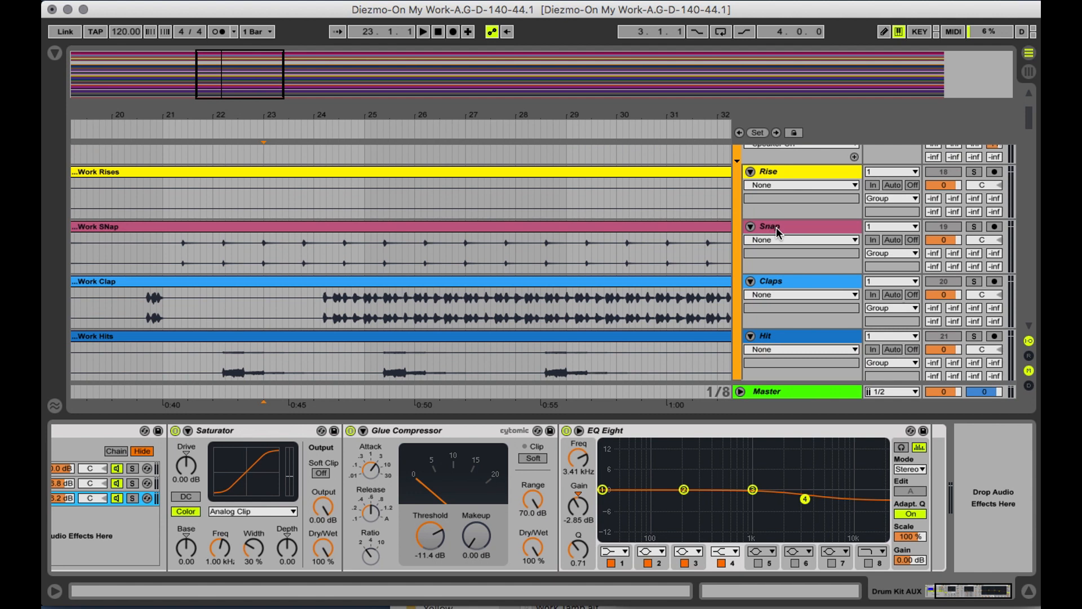
# Step: Show the return tracks again and inspect the device chains of E Vocal Reverb and F HAAS
pyautogui.scroll(3, 779, 242)
pyautogui.press('super+alt+r')
pyautogui.click(810, 332)
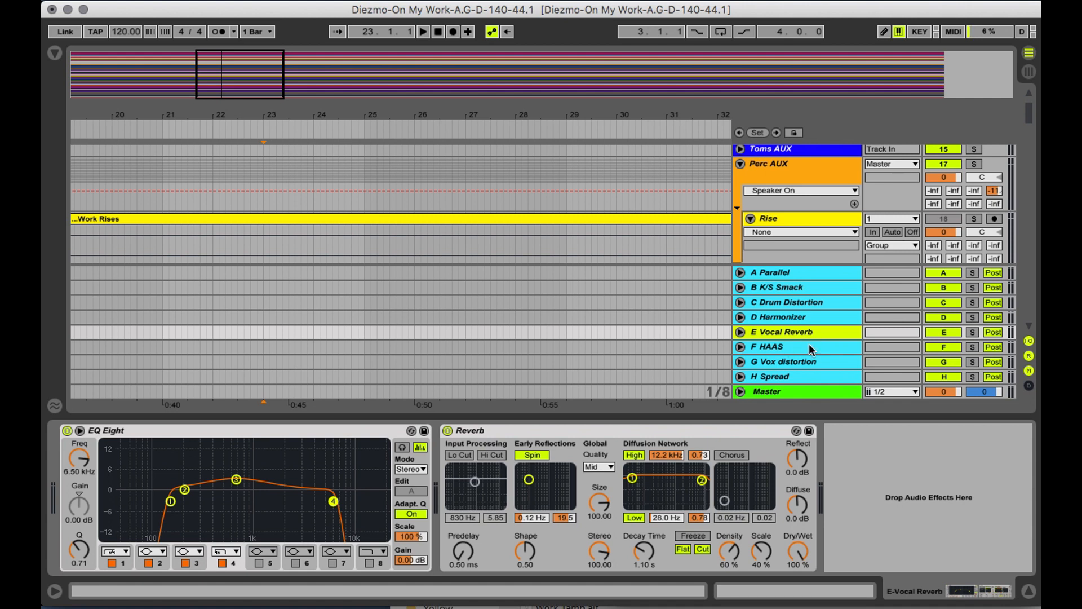
pyautogui.click(809, 345)
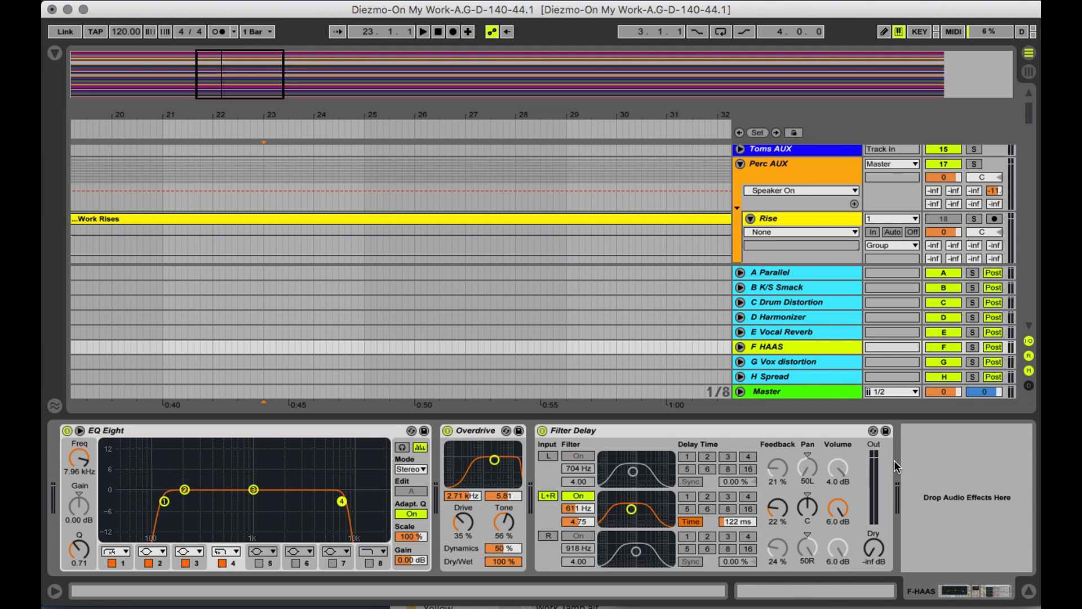
# Step: Inspect the device chain of the H Spread return and hide the device view
pyautogui.click(791, 375)
pyautogui.click(790, 374)
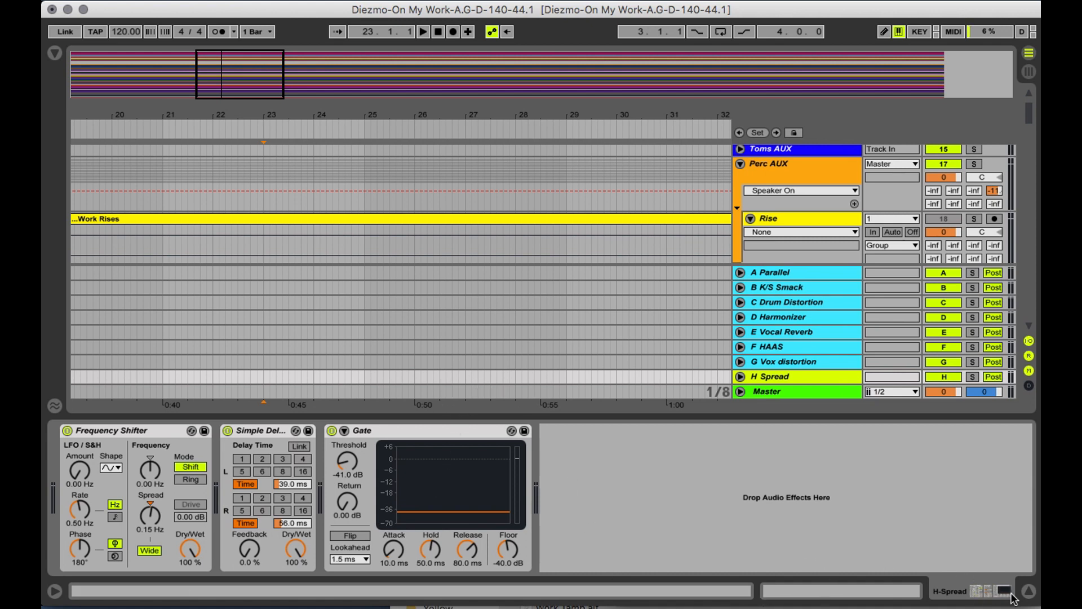
pyautogui.click(1034, 596)
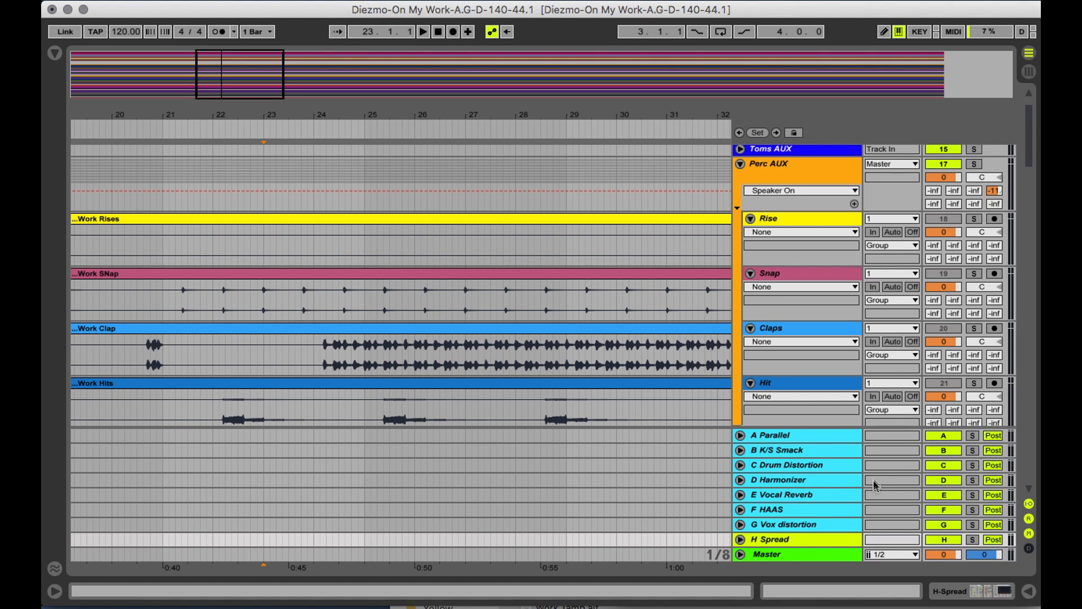
# Step: Hide the return tracks in the arrangement and look over the group sends and returns in the session mixer
pyautogui.press('alt+super+t')
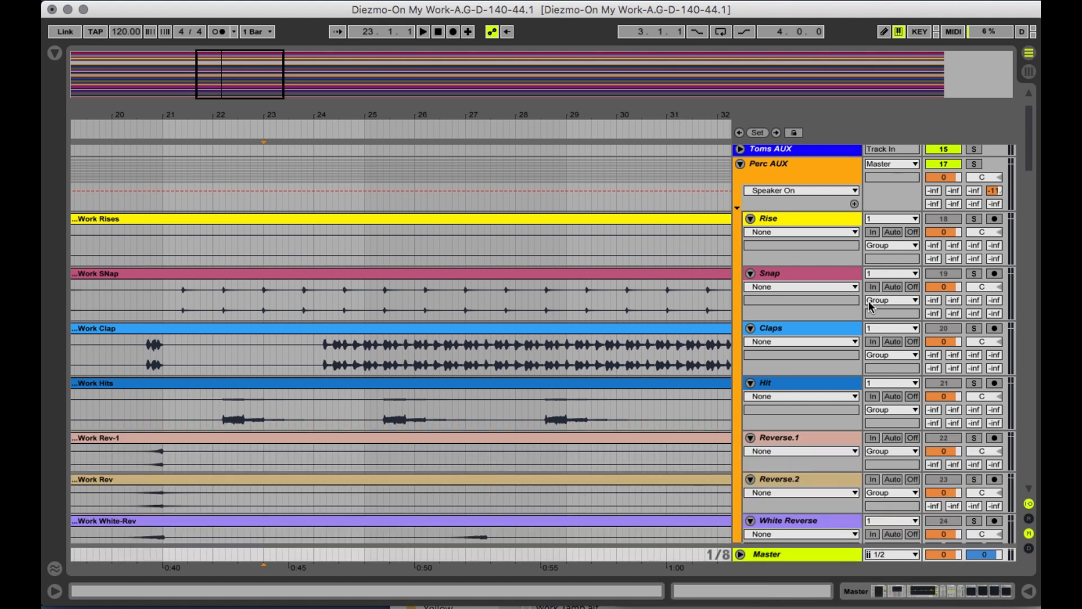
pyautogui.scroll(-2, 823, 209)
pyautogui.scroll(5, 823, 208)
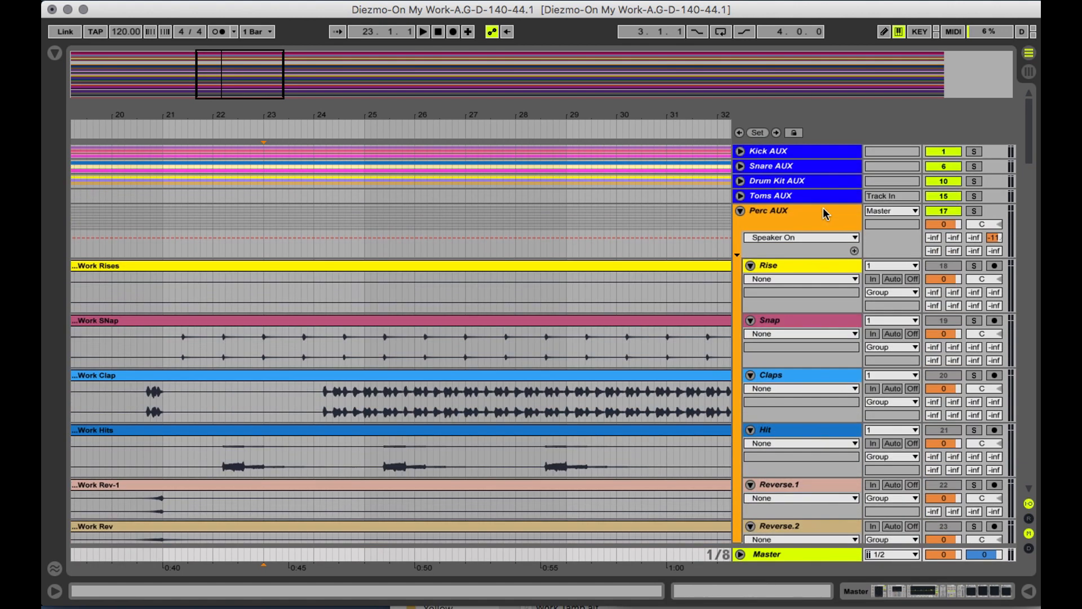
pyautogui.press('Tab')
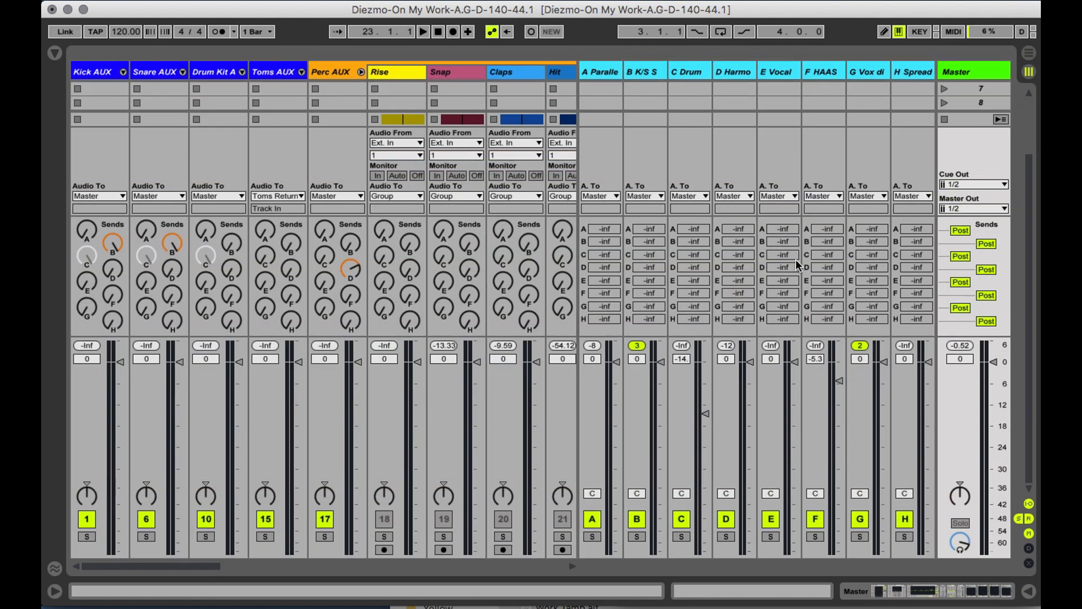
pyautogui.press('super+Tab')
pyautogui.press('Tab')
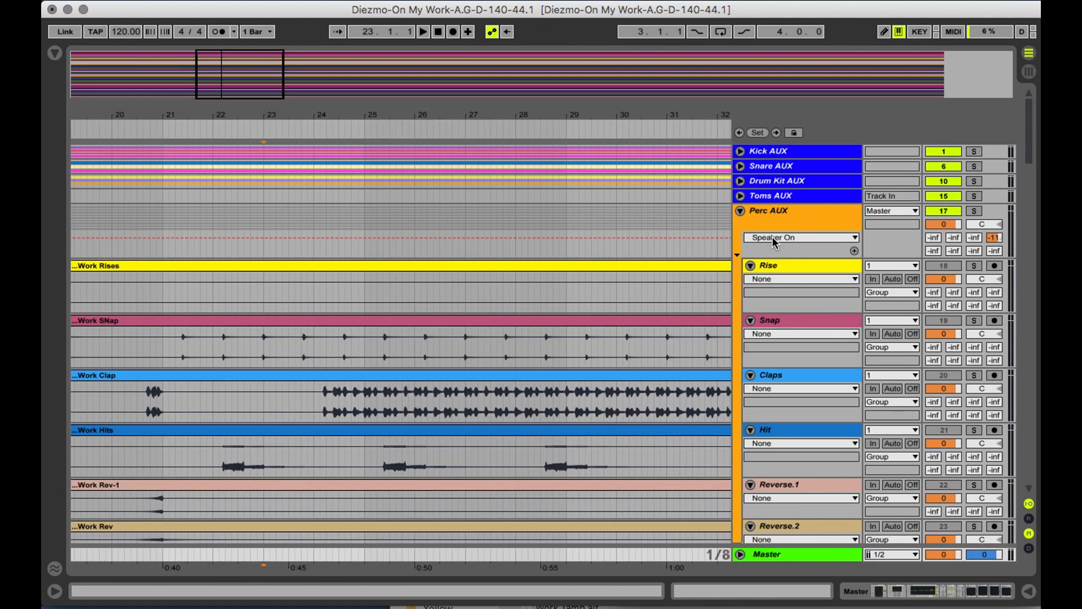
# Step: Fold the Perc AUX, Bass, Keys, Lead Vocal Combiner and BV Combiner groups in the arrangement
pyautogui.click(740, 210)
pyautogui.click(740, 239)
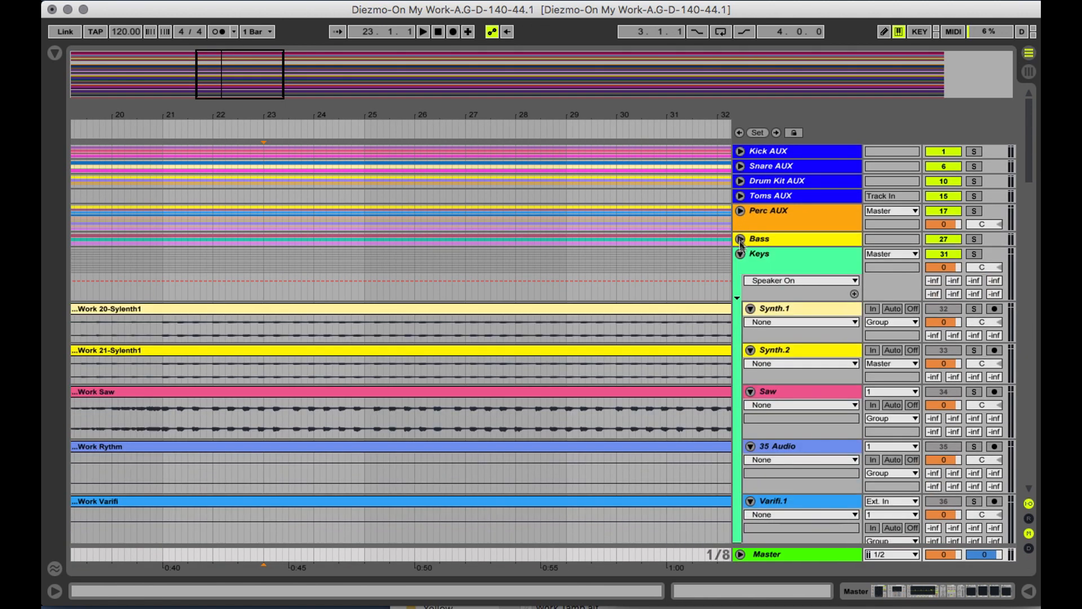
pyautogui.click(740, 253)
pyautogui.click(740, 282)
pyautogui.click(740, 310)
pyautogui.click(740, 325)
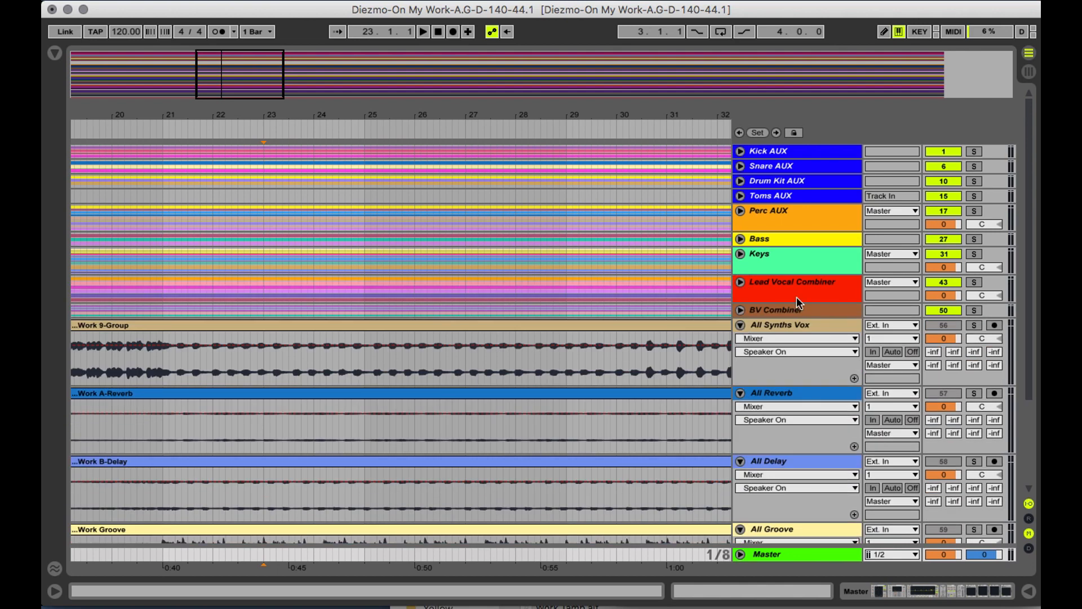
# Step: Look over the remaining arrangement tracks, switch to the session mixer and save the Live Set
pyautogui.scroll(-4, 797, 297)
pyautogui.press('Tab')
pyautogui.press('super+s')
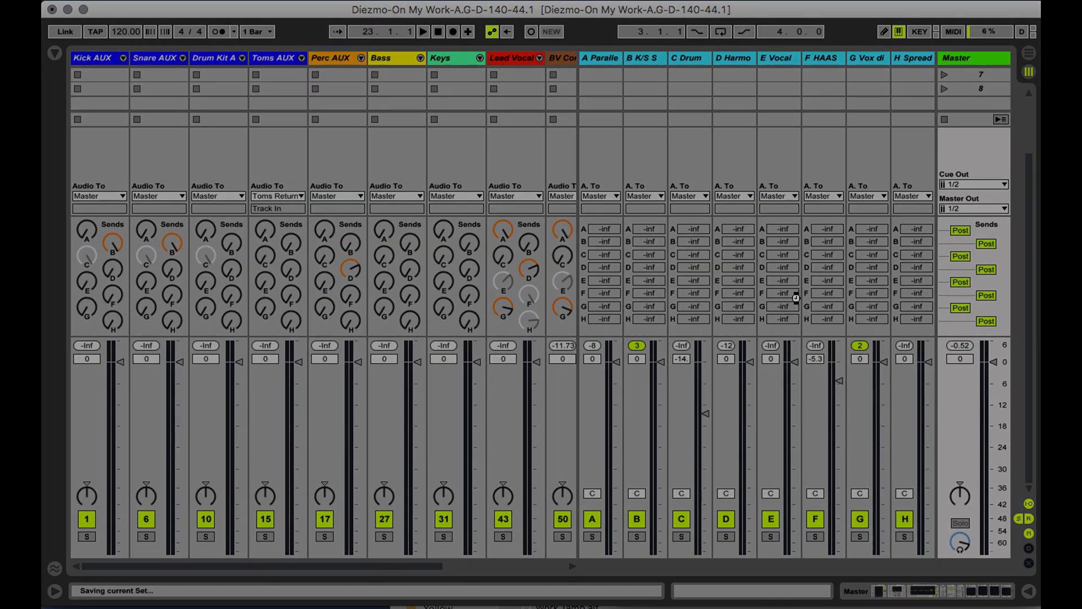